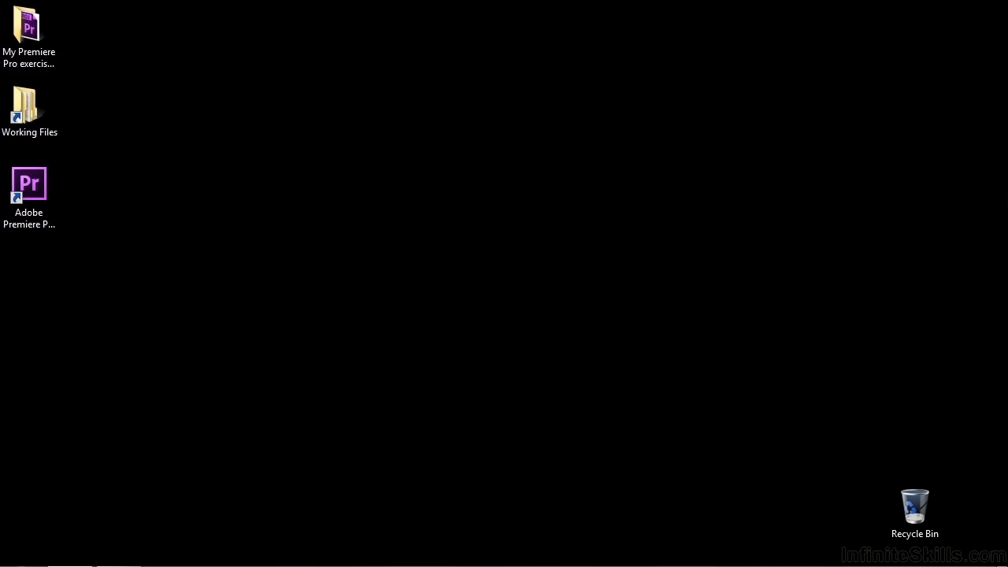
Step: Open 0604-slip slide.prproj from Working Files > projects in Premiere Pro
{"action": "double_click", "coordinate": [25, 109]}
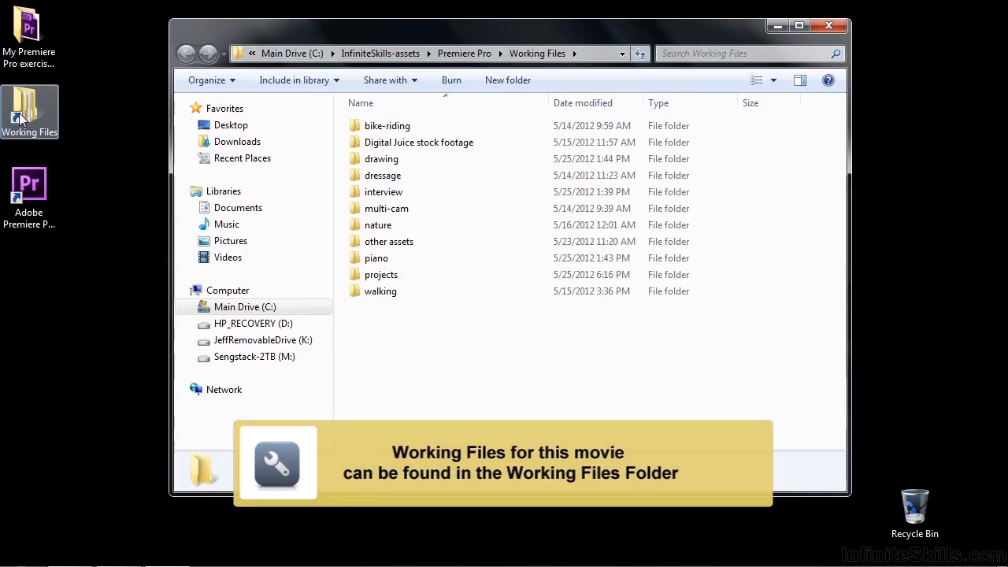
{"action": "double_click", "coordinate": [374, 274]}
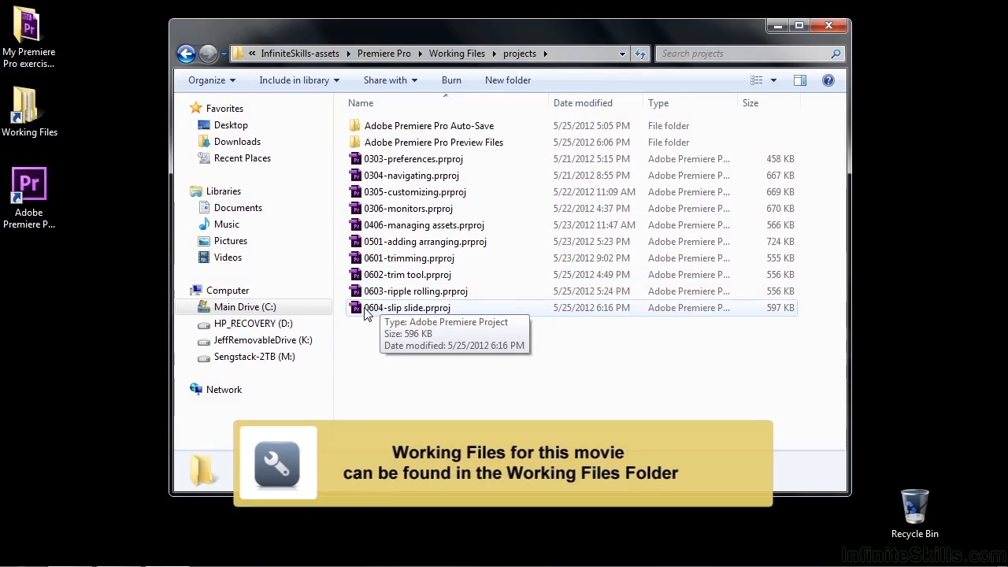
{"action": "double_click", "coordinate": [366, 310]}
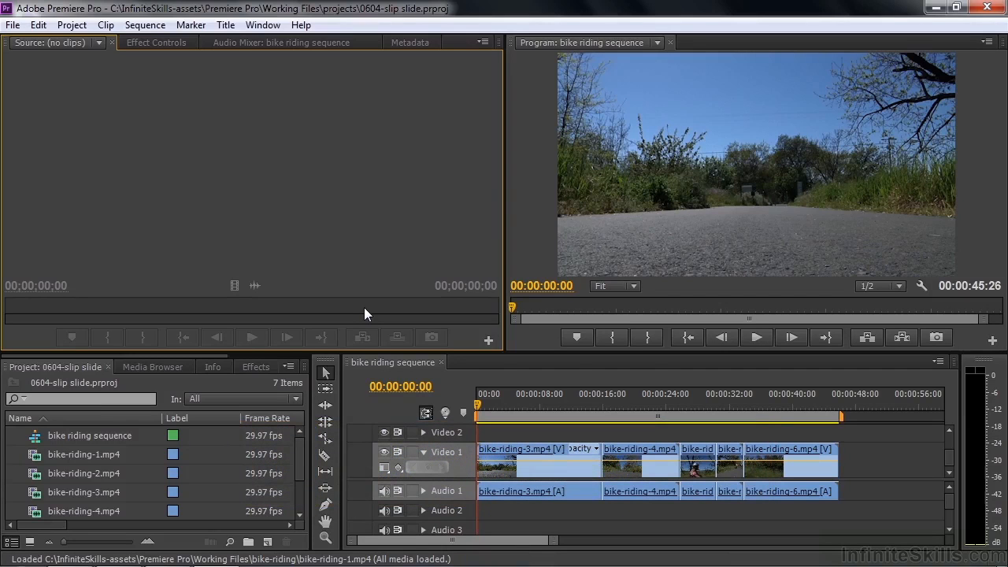
{"action": "left_click_drag", "start_coordinate": [481, 408], "coordinate": [769, 438]}
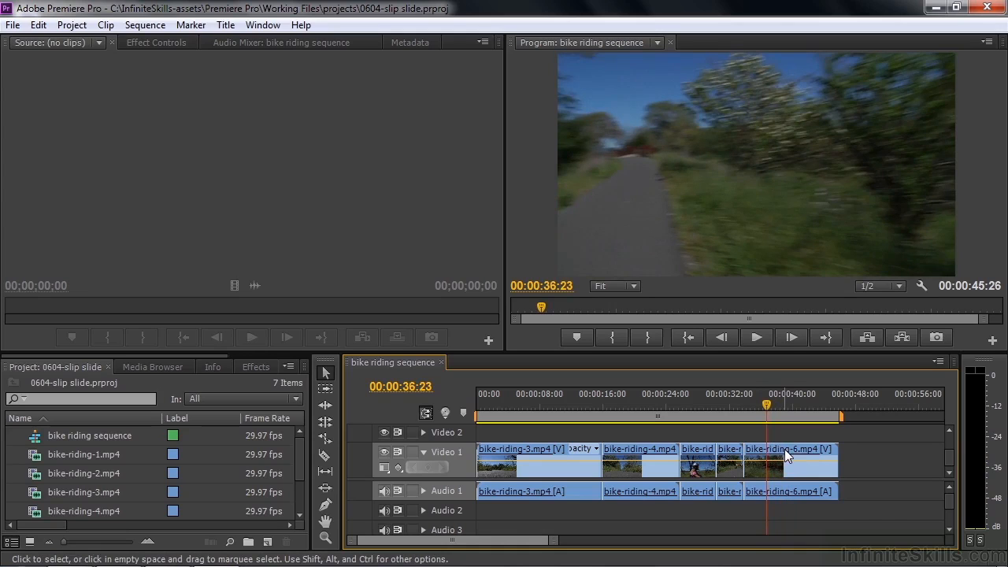
{"action": "left_click", "coordinate": [326, 392]}
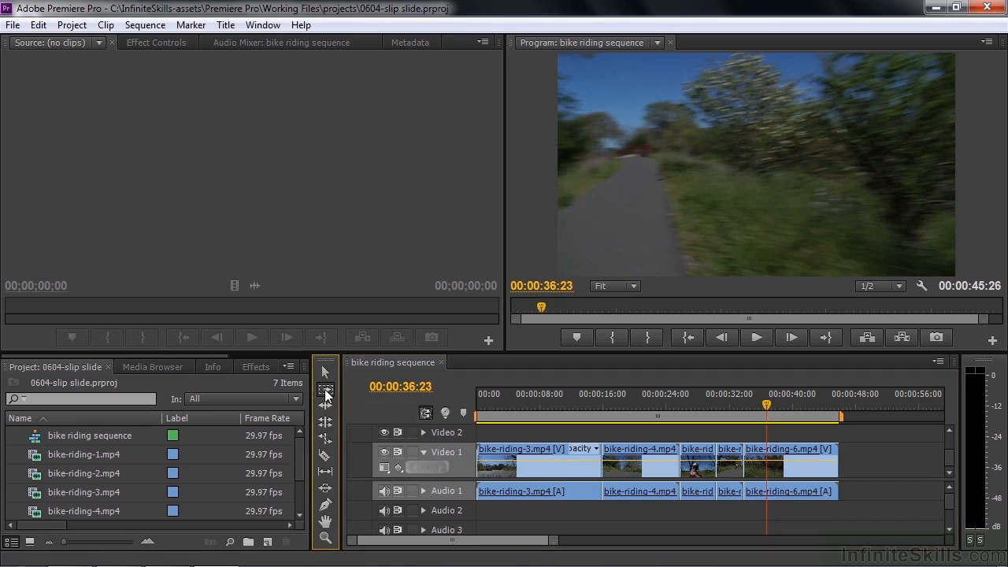
{"action": "left_click", "coordinate": [641, 451]}
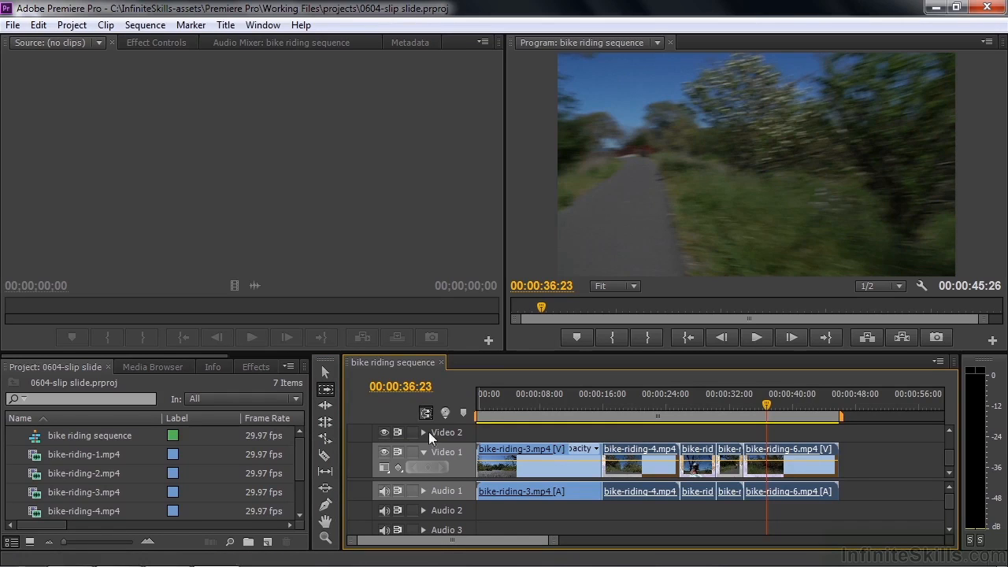
{"action": "left_click", "coordinate": [326, 504]}
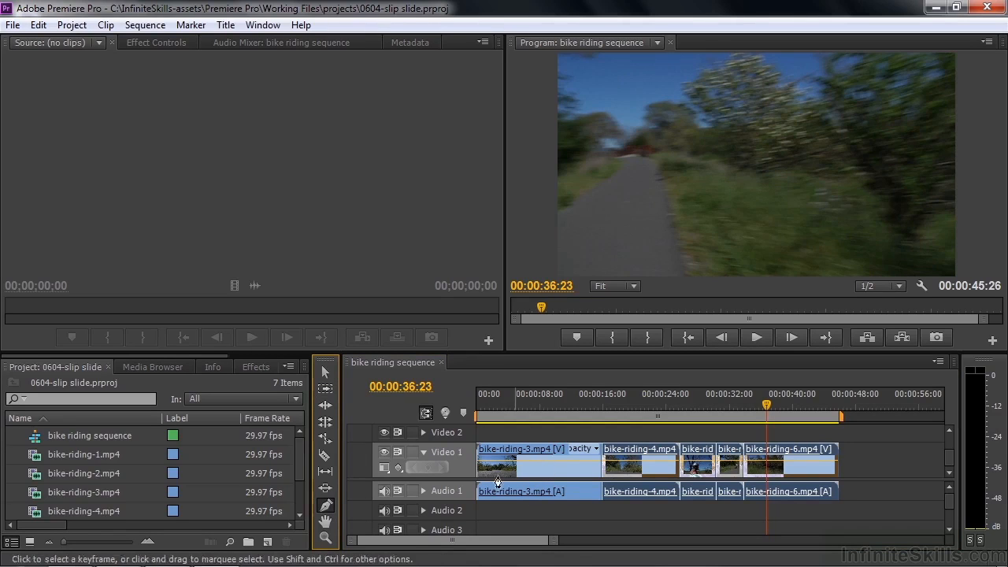
{"action": "left_click", "coordinate": [325, 521]}
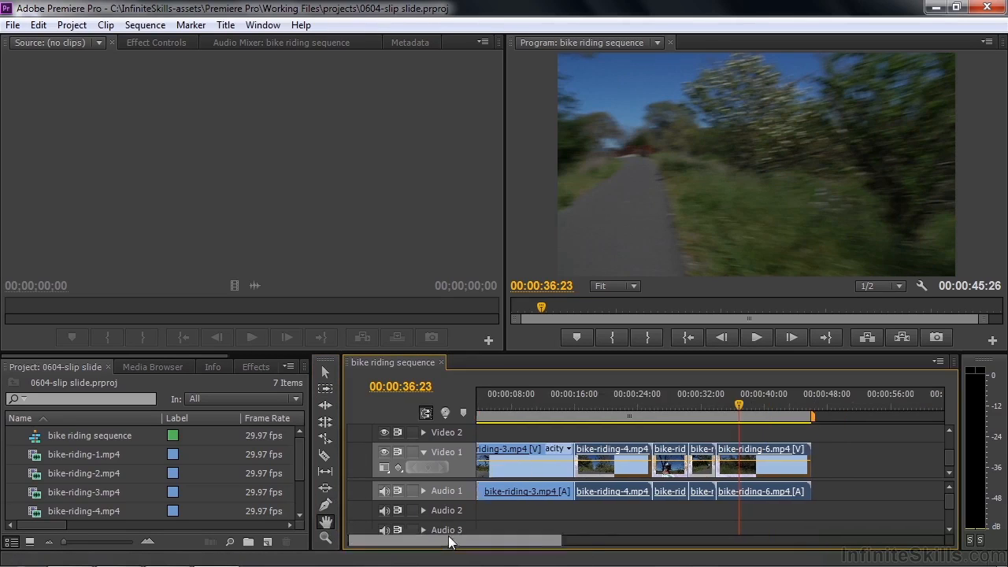
{"action": "mouse_move", "coordinate": [545, 471]}
{"action": "left_mouse_down"}
{"action": "mouse_move", "coordinate": [506, 476]}
{"action": "mouse_move", "coordinate": [534, 478]}
{"action": "left_mouse_up"}
{"action": "left_click", "coordinate": [324, 540]}
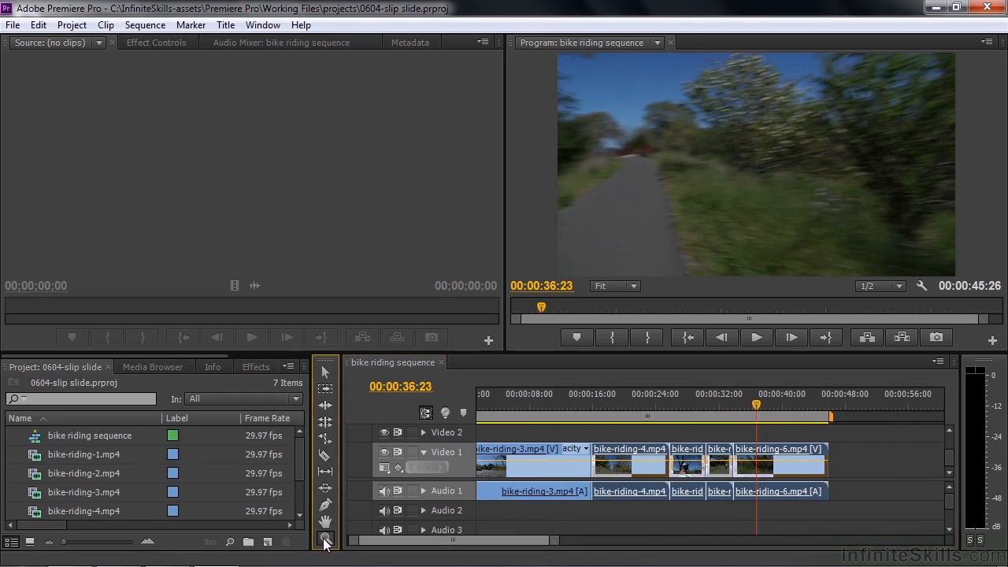
{"action": "left_click", "coordinate": [523, 472]}
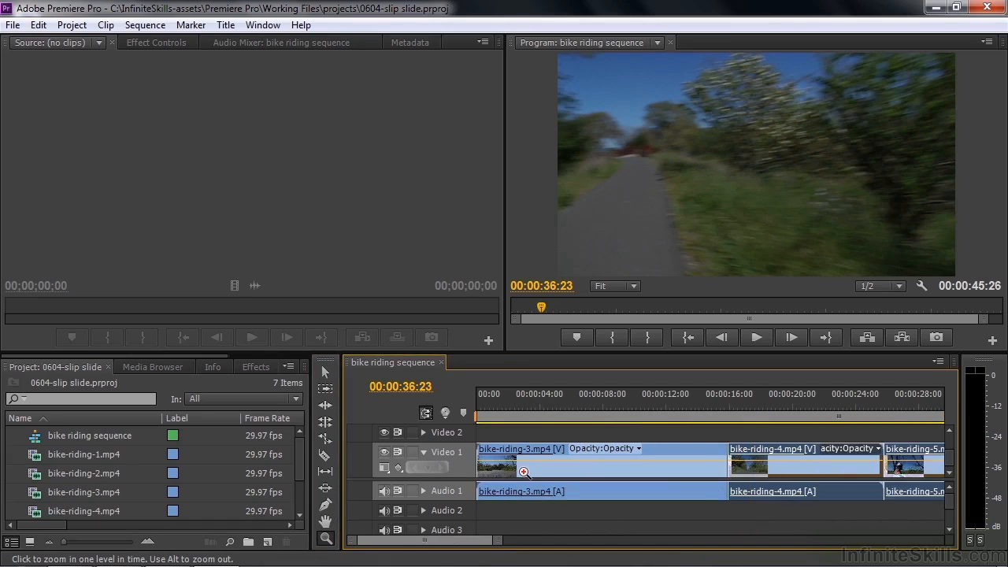
{"action": "left_click", "coordinate": [523, 473]}
{"action": "left_click", "coordinate": [523, 473], "text": "alt"}
{"action": "left_click", "coordinate": [523, 473], "text": "alt"}
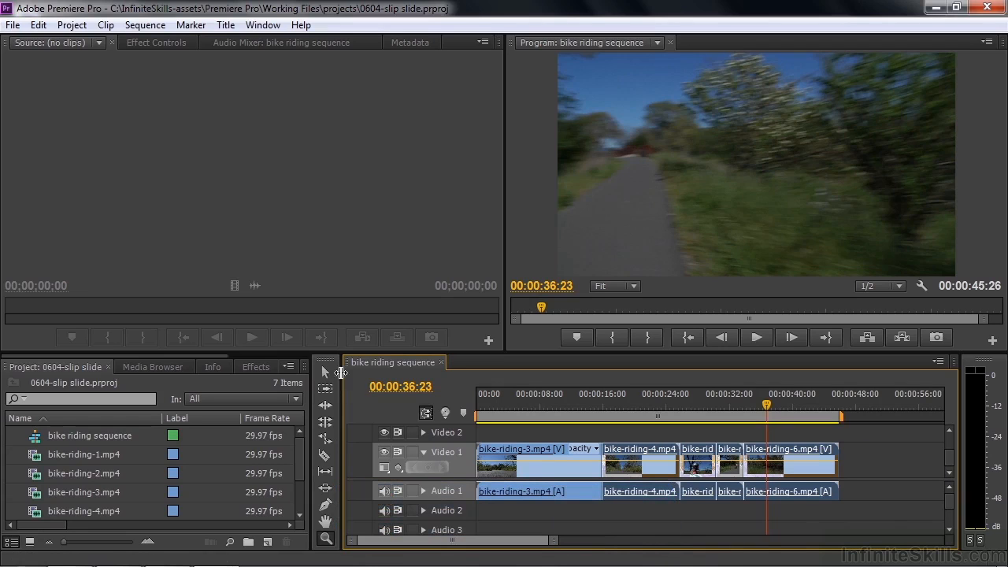
{"action": "left_click", "coordinate": [325, 375]}
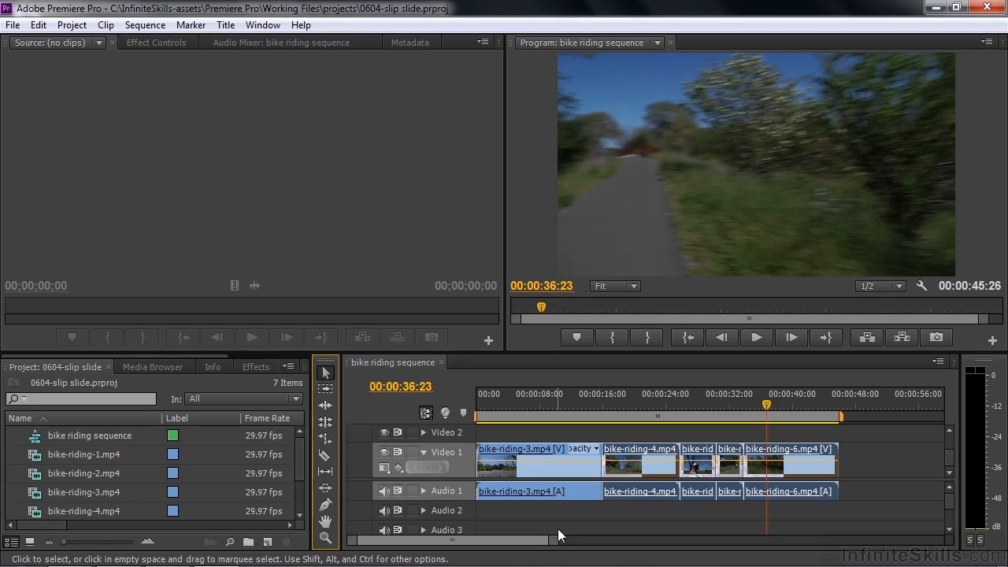
Step: Make the Razor tool (C) active on the timeline, after briefly returning to Selection
{"action": "key", "text": "c"}
{"action": "key", "text": "c"}
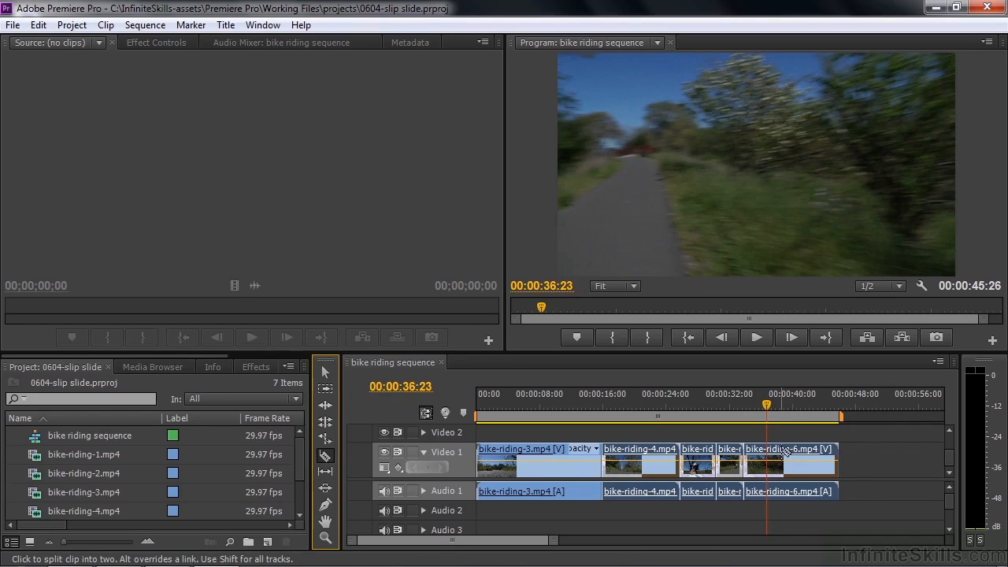
{"action": "left_click", "coordinate": [888, 444]}
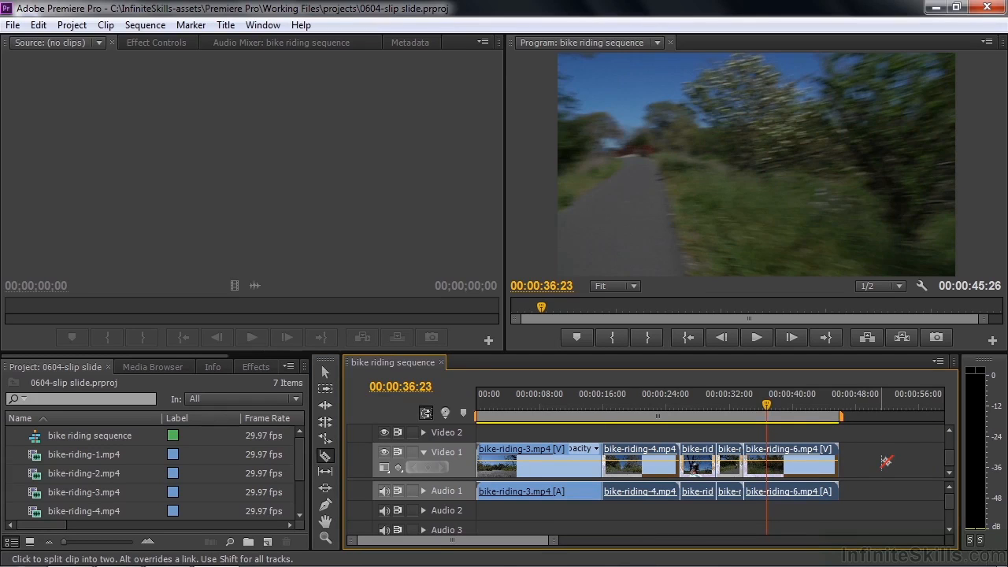
{"action": "left_click", "coordinate": [325, 375]}
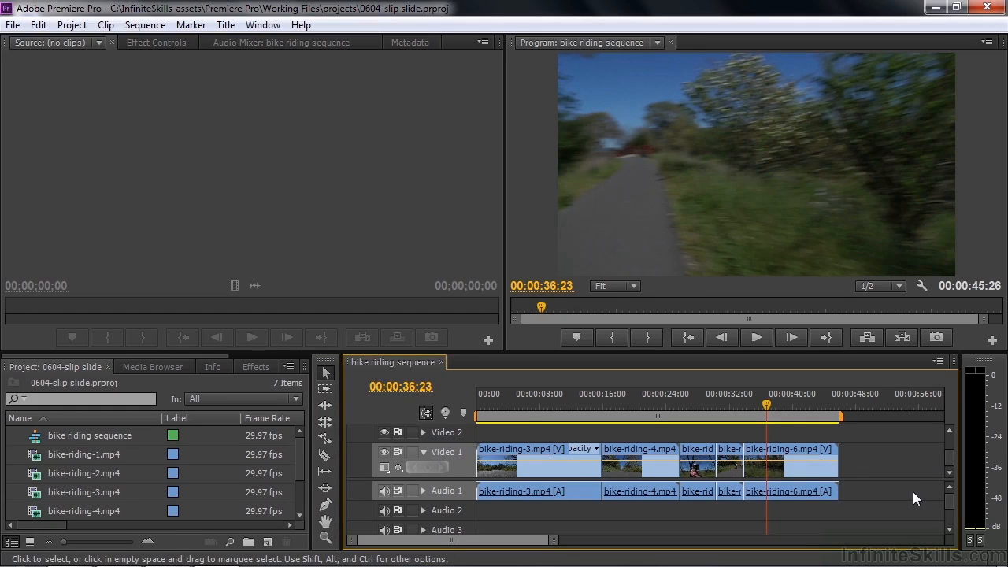
{"action": "key", "text": "c"}
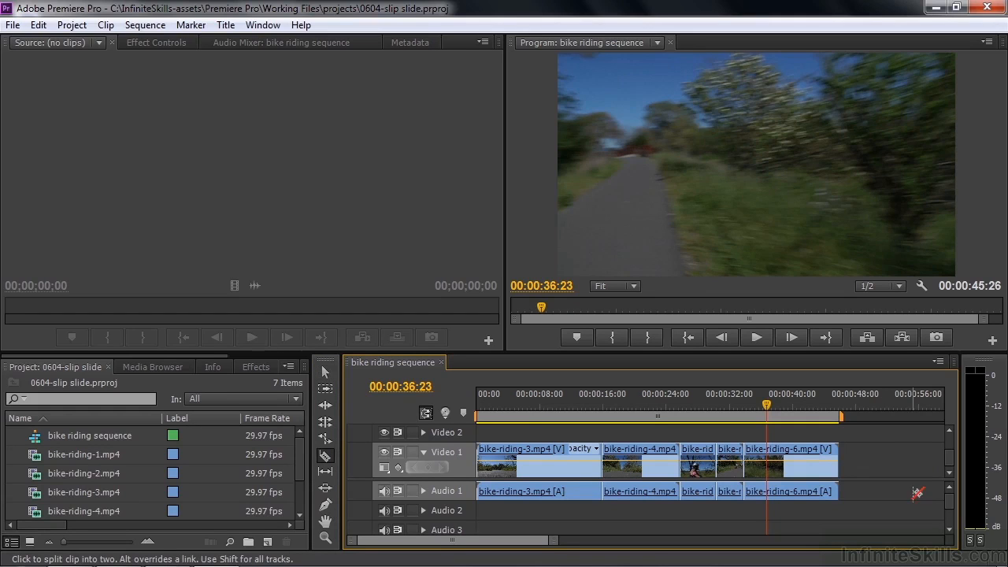
Step: Make three trial Razor cuts near the end of bike-riding-6, then undo them
{"action": "left_click", "coordinate": [812, 462]}
{"action": "left_click", "coordinate": [795, 461]}
{"action": "left_click", "coordinate": [768, 462]}
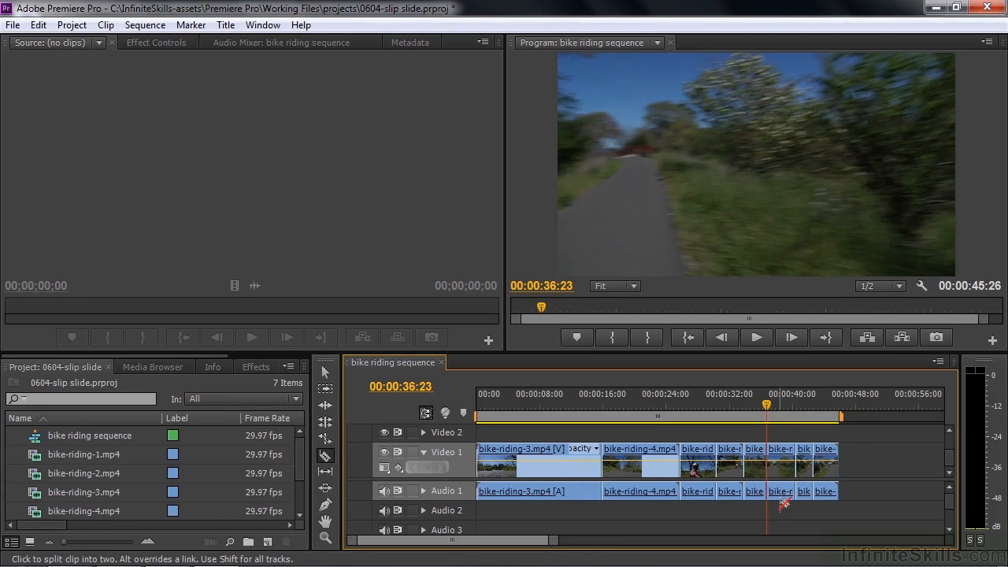
{"action": "key", "text": "ctrl+z"}
{"action": "key", "text": "ctrl+z"}
{"action": "key", "text": "ctrl+z"}
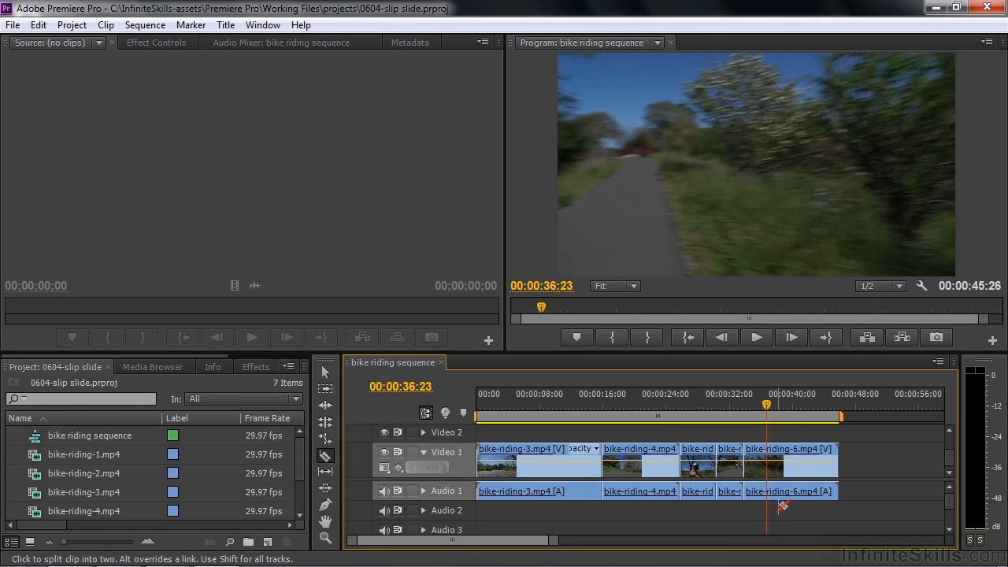
Step: Play from about 34 seconds and stop the playhead at 00:00:41:07
{"action": "mouse_move", "coordinate": [765, 407]}
{"action": "left_mouse_down"}
{"action": "mouse_move", "coordinate": [752, 410]}
{"action": "mouse_move", "coordinate": [768, 416]}
{"action": "left_mouse_up"}
{"action": "key", "text": "space"}
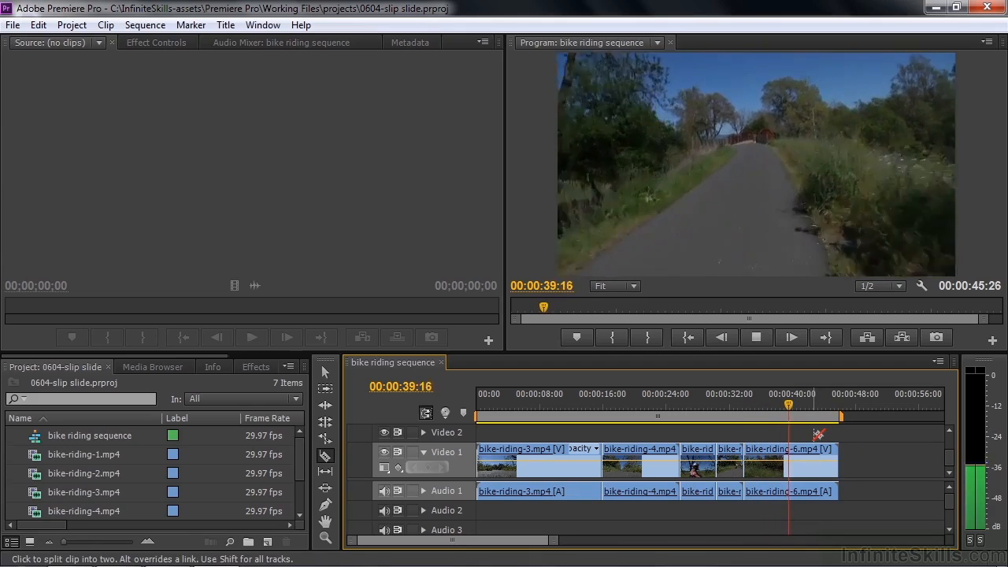
{"action": "key", "text": "space"}
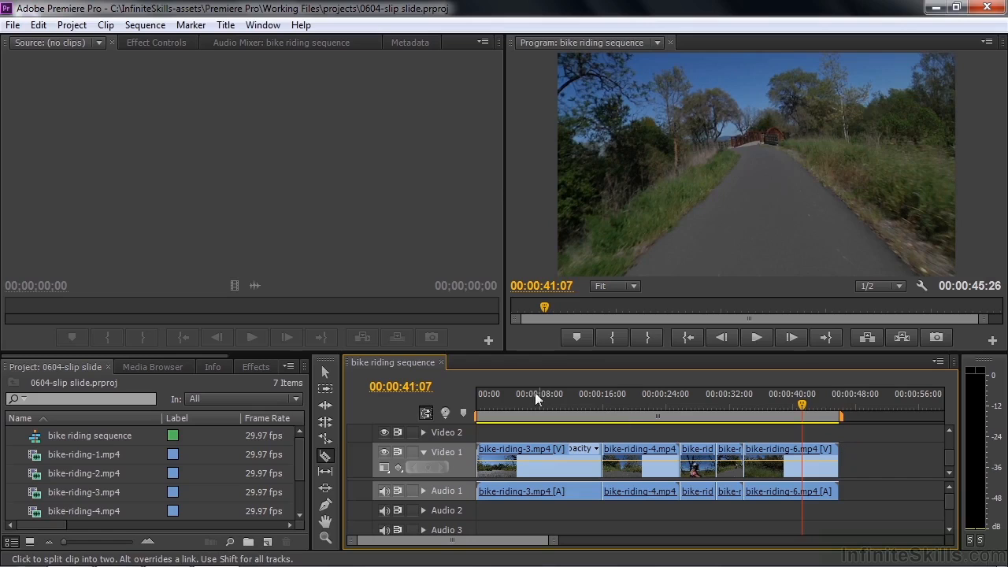
{"action": "left_click", "coordinate": [324, 370]}
{"action": "left_click_drag", "start_coordinate": [827, 449], "coordinate": [800, 449]}
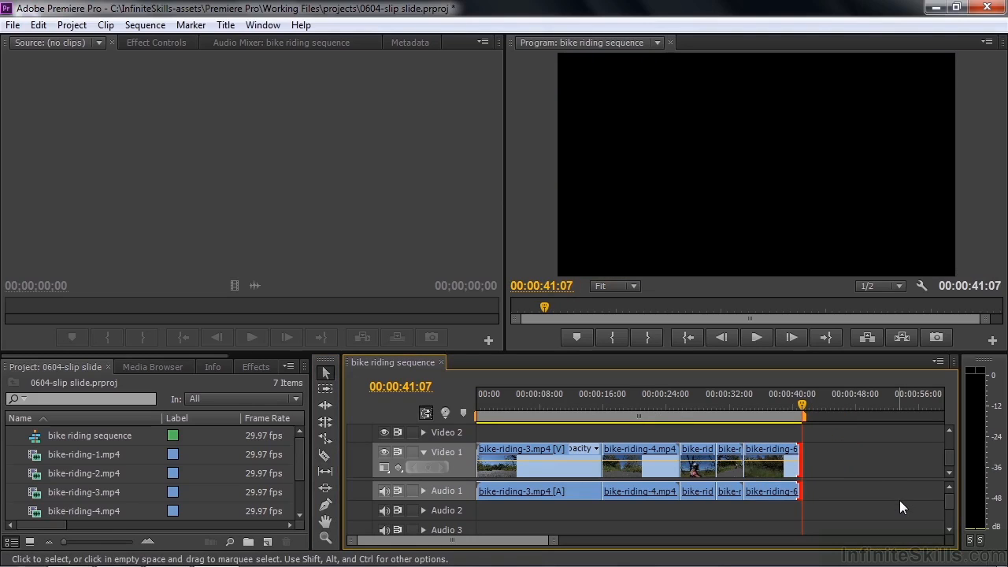
{"action": "key", "text": "ctrl+z"}
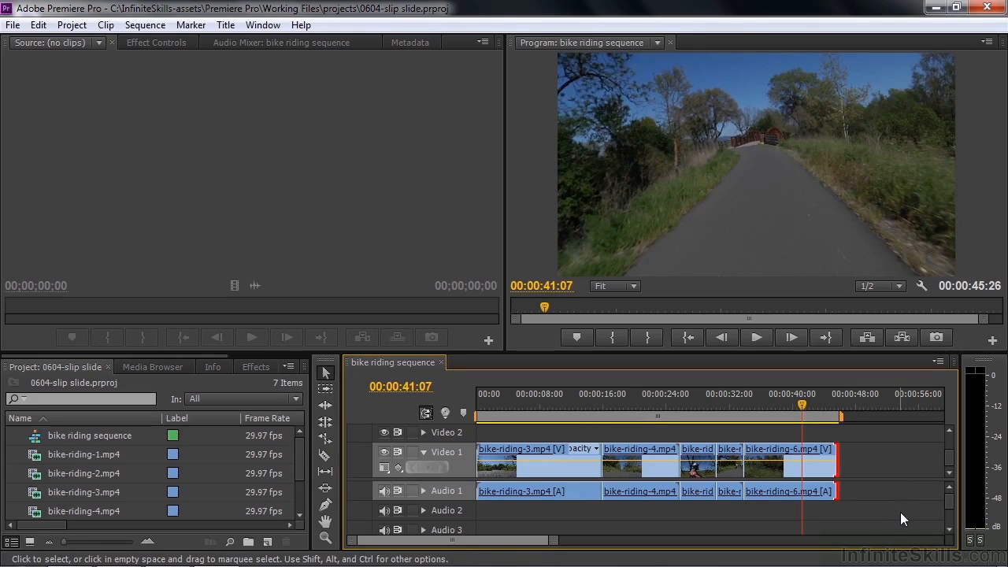
{"action": "left_click", "coordinate": [833, 511]}
{"action": "key", "text": "c"}
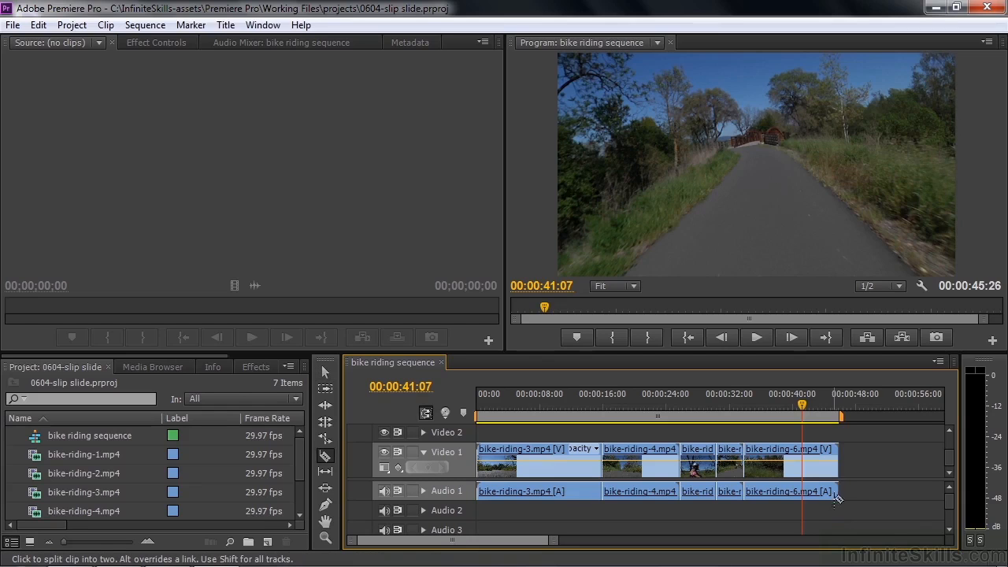
Step: Cut bike-riding-6 at 00:00:41:07, play across the cut, and clear the tail piece
{"action": "left_click", "coordinate": [808, 450]}
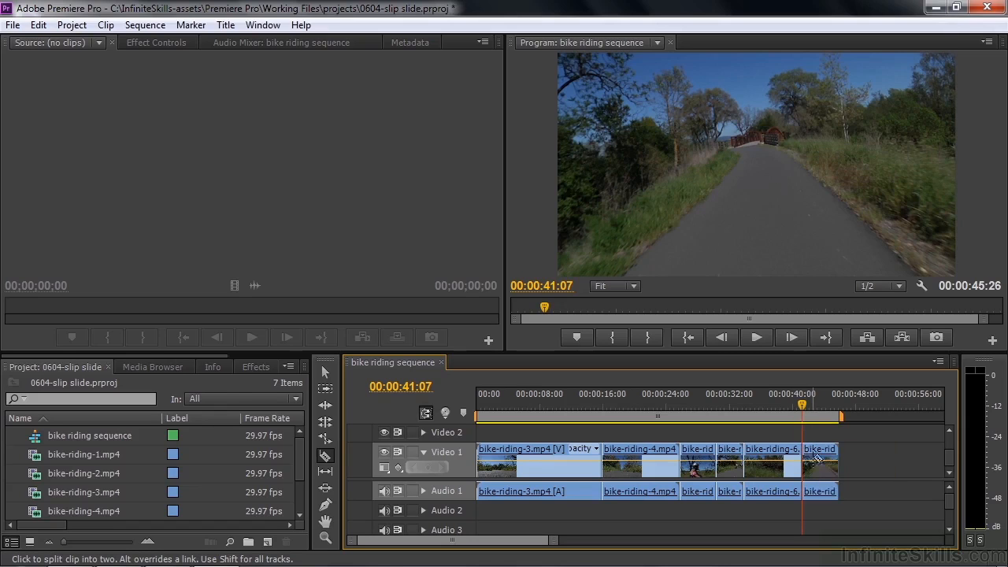
{"action": "left_click", "coordinate": [797, 407]}
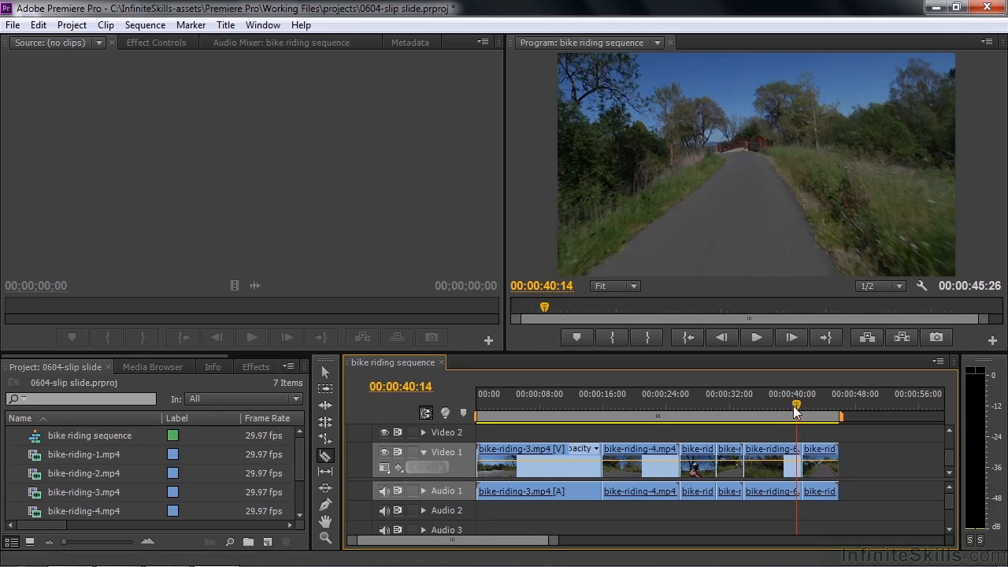
{"action": "left_click_drag", "start_coordinate": [797, 411], "coordinate": [794, 409]}
{"action": "key", "text": "space"}
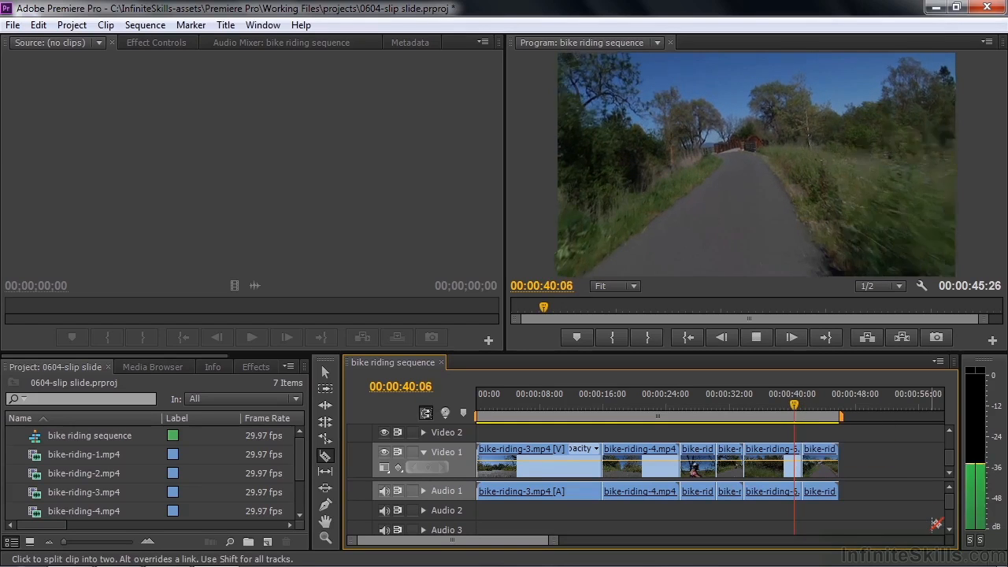
{"action": "key", "text": "space"}
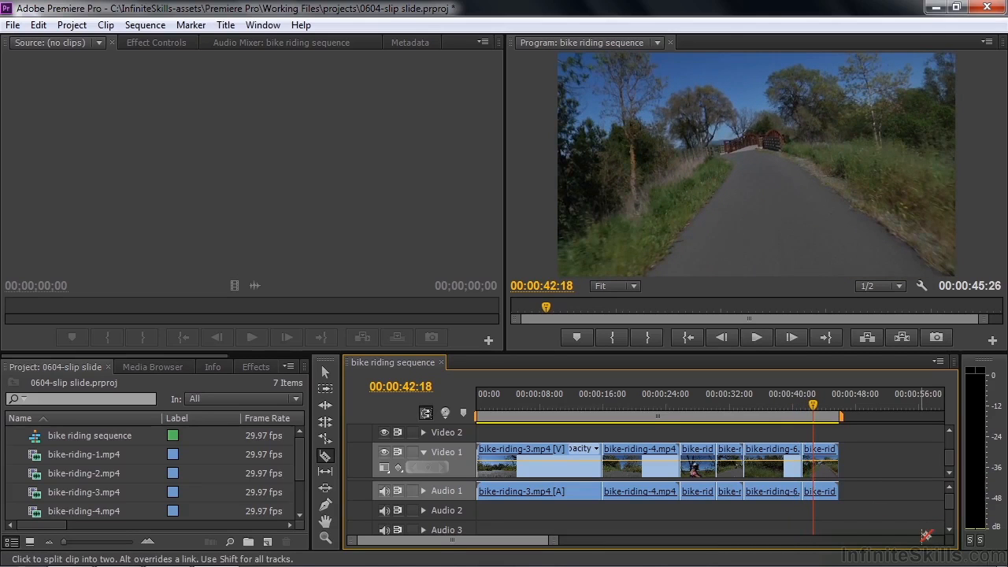
{"action": "right_click", "coordinate": [823, 454]}
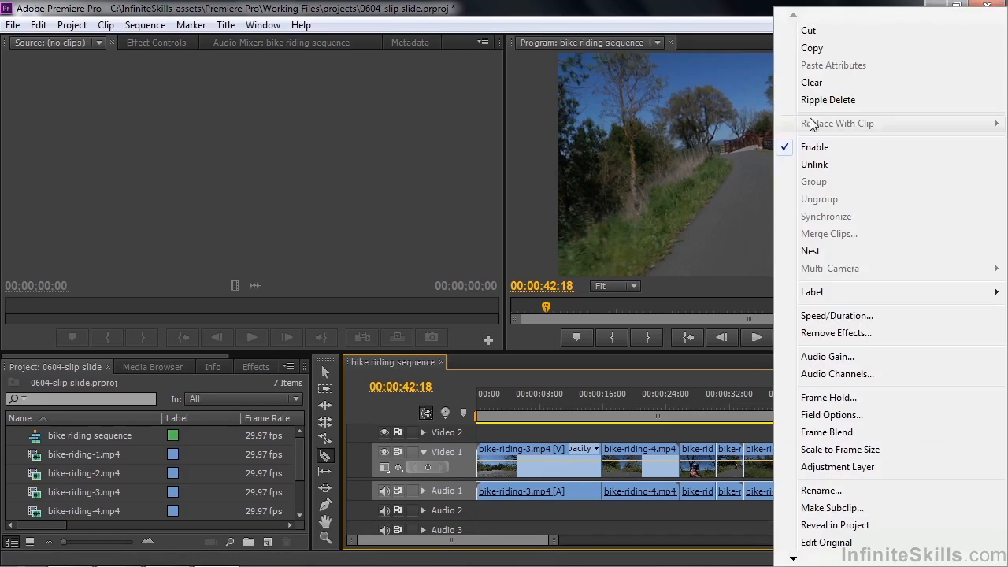
{"action": "left_click", "coordinate": [812, 87]}
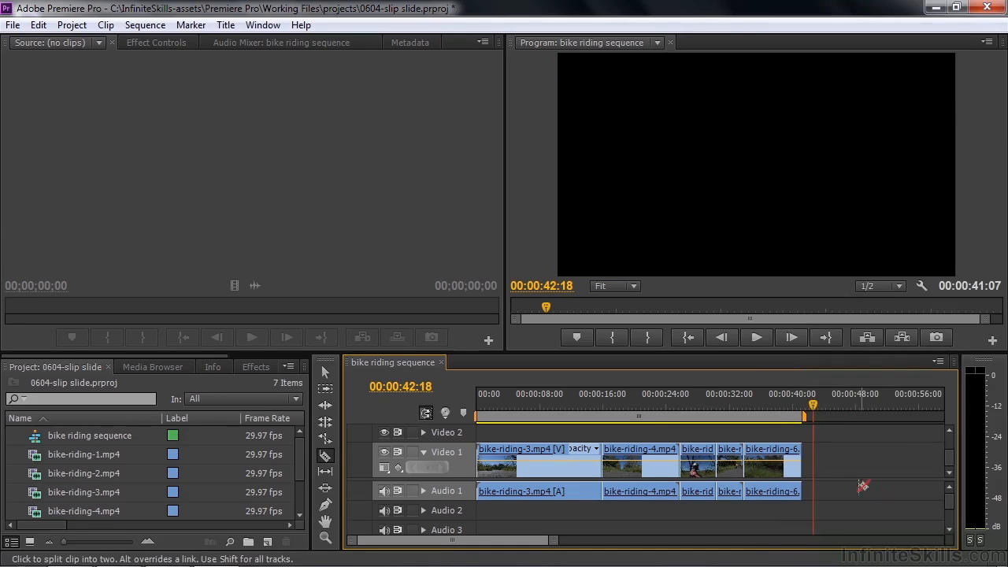
Step: Preview the opening footage and park the playhead at 00:00:12:05
{"action": "left_click_drag", "start_coordinate": [815, 411], "coordinate": [571, 426]}
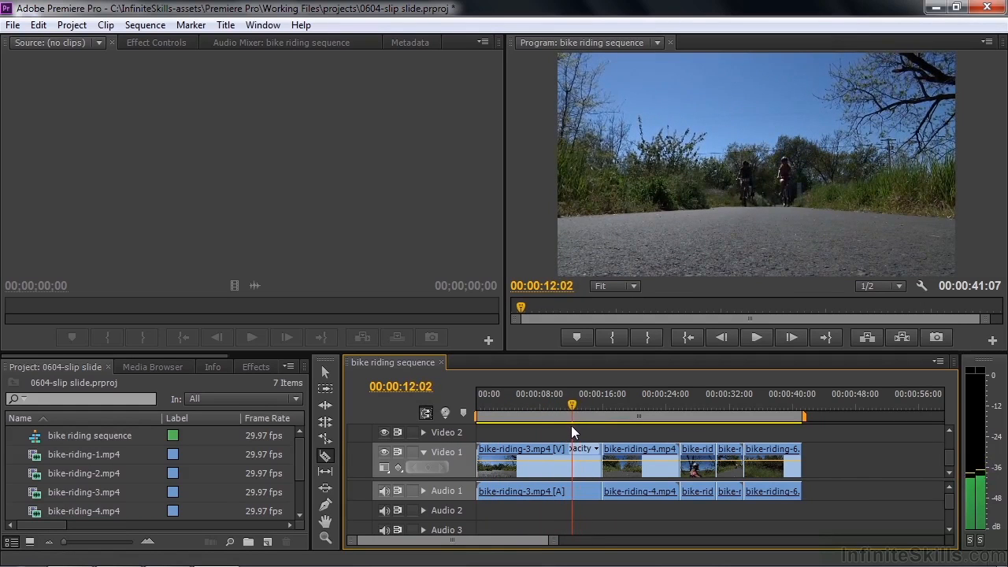
{"action": "key", "text": "space"}
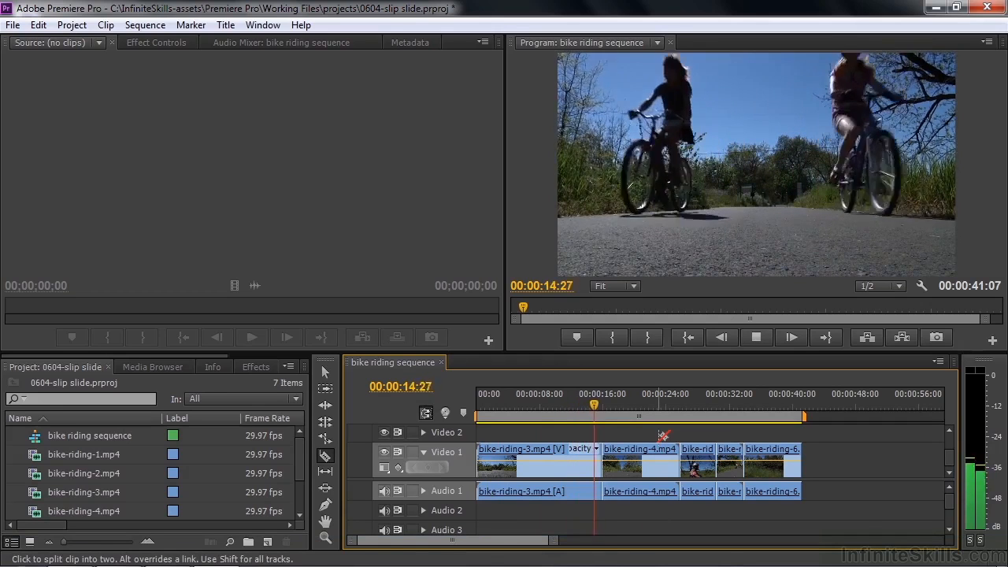
{"action": "left_click_drag", "start_coordinate": [599, 401], "coordinate": [571, 407]}
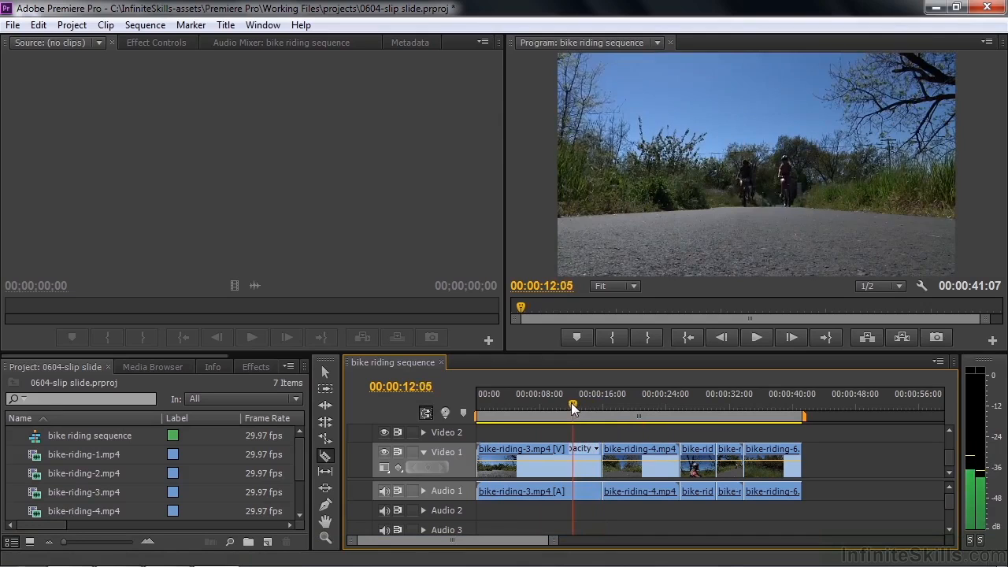
Step: Split bike-riding-3 at 12:05 and ripple-delete the first part, bringing the sequence to 29:02
{"action": "left_click", "coordinate": [575, 457]}
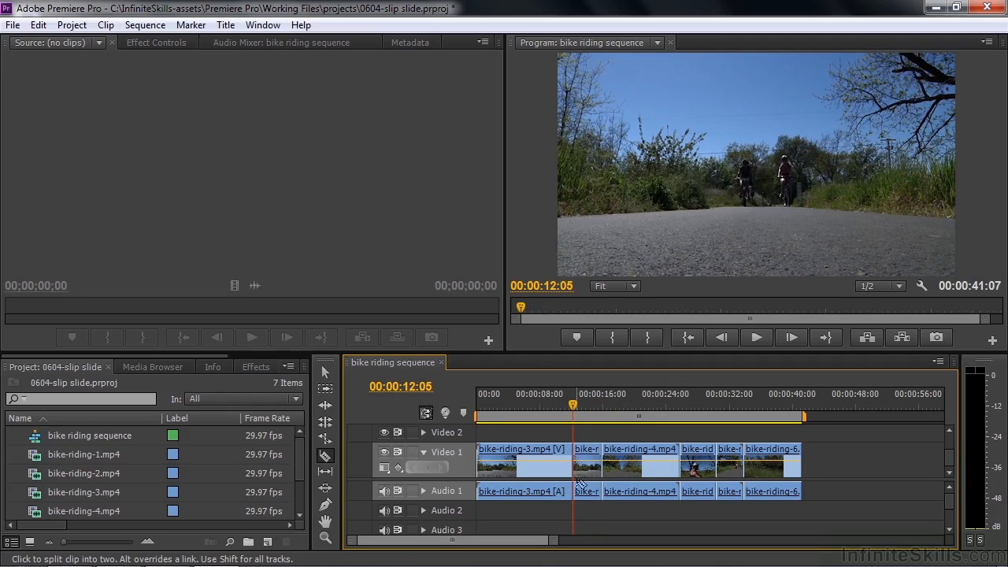
{"action": "right_click", "coordinate": [531, 456]}
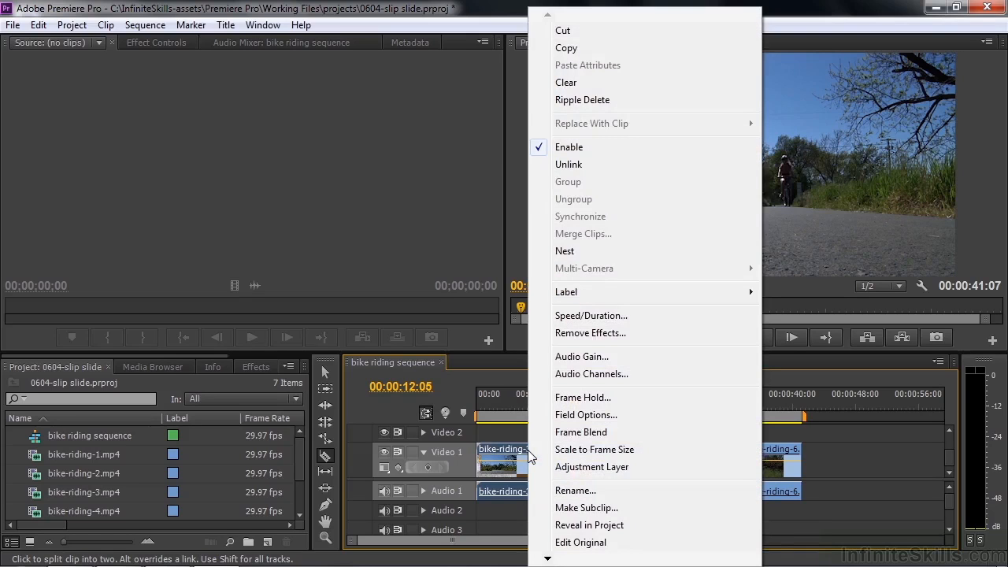
{"action": "left_click", "coordinate": [604, 101]}
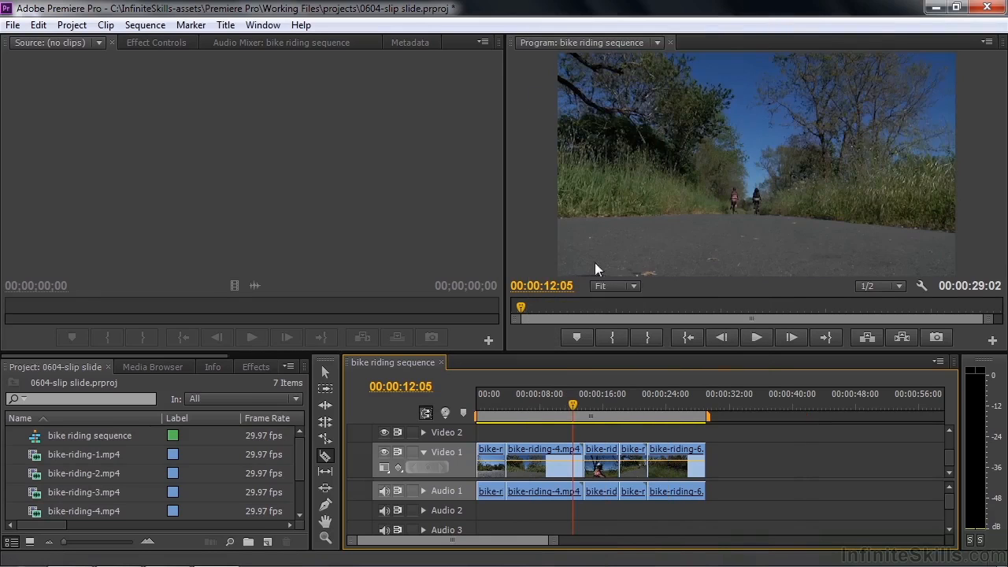
{"action": "left_click_drag", "start_coordinate": [577, 400], "coordinate": [476, 415]}
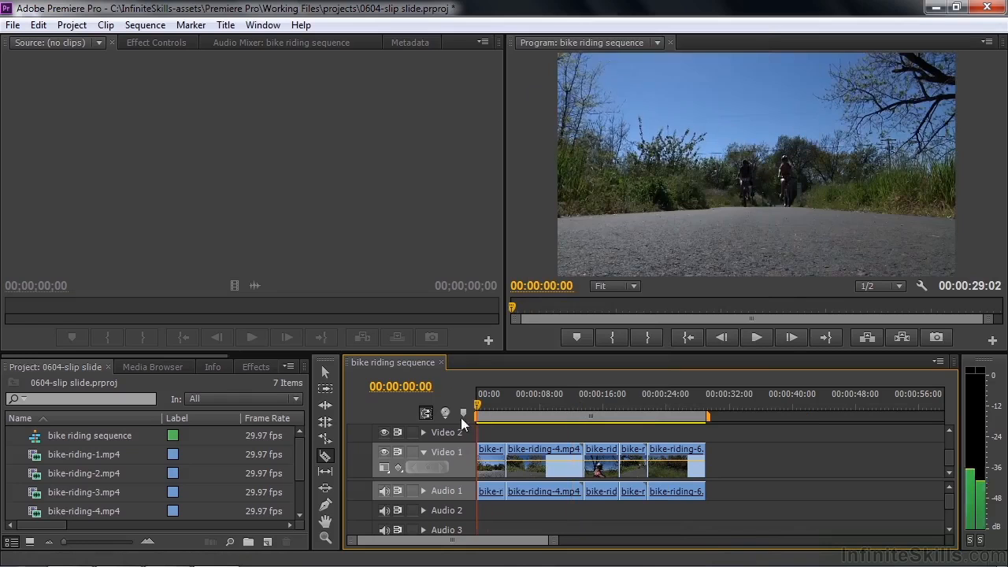
Step: Play from the start and position the playhead at about 00:00:08:26
{"action": "key", "text": "space"}
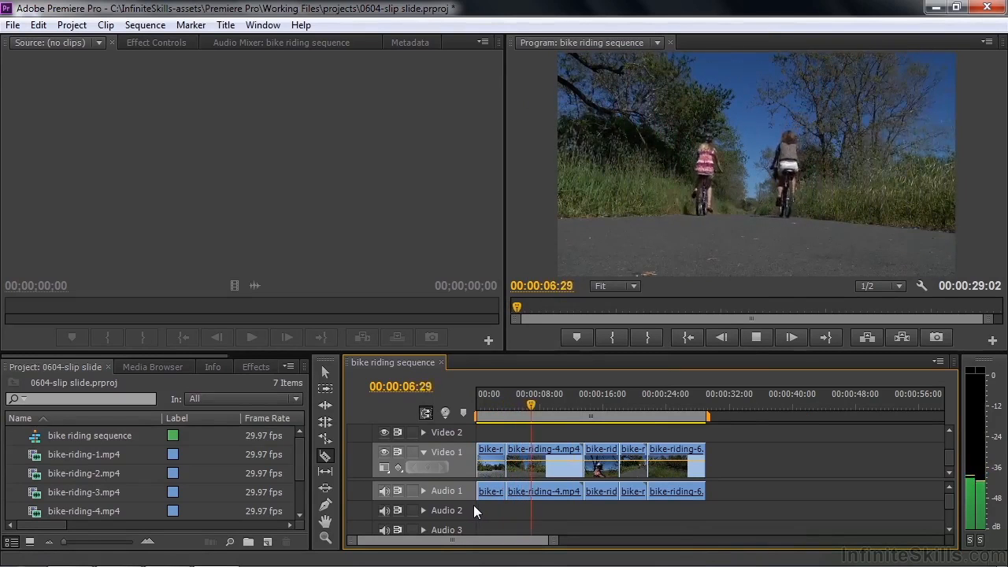
{"action": "key", "text": "space"}
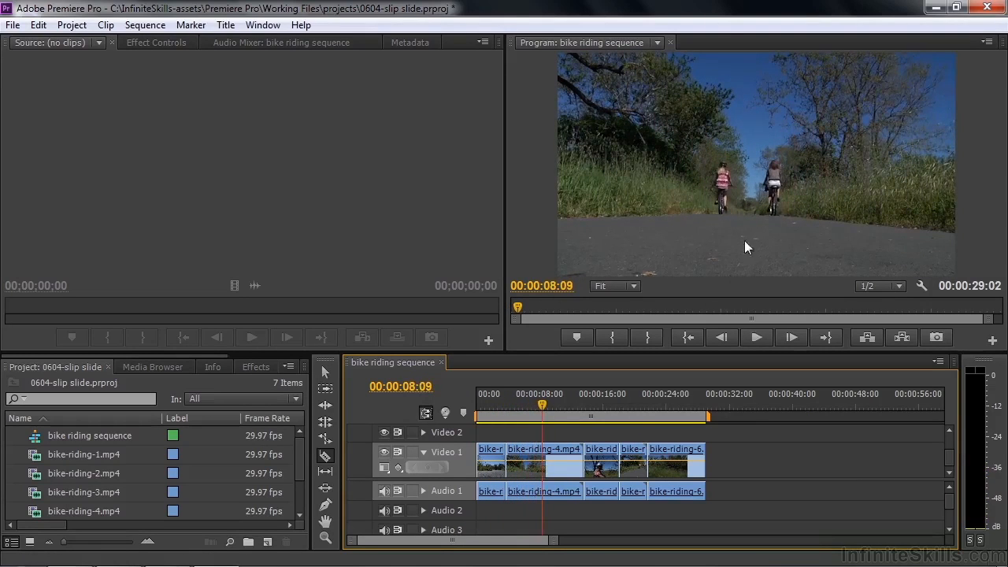
{"action": "left_click_drag", "start_coordinate": [547, 408], "coordinate": [550, 408]}
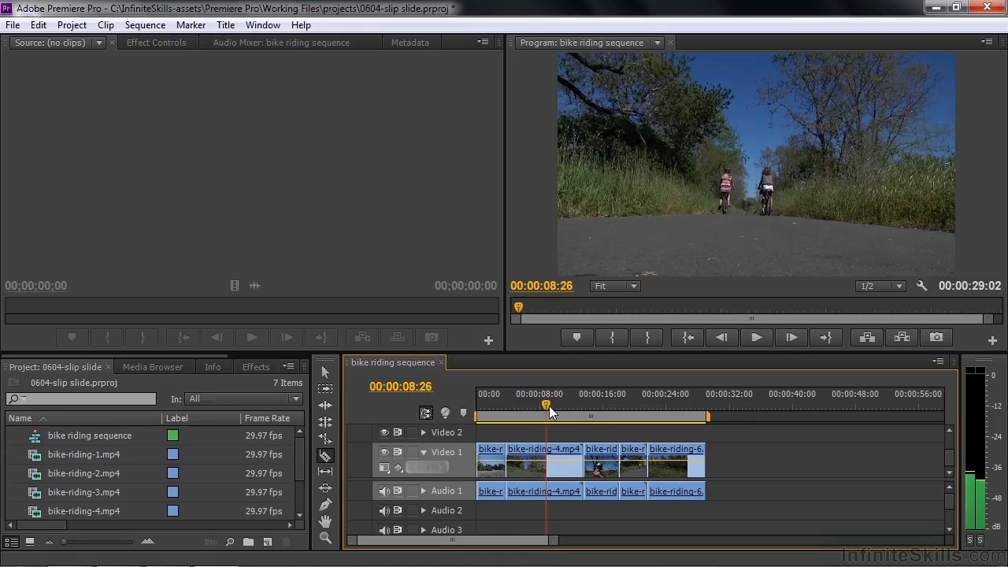
Step: Split bike-riding-4 at 08:26, ripple-delete the later part, and play back the edit
{"action": "left_click", "coordinate": [549, 468]}
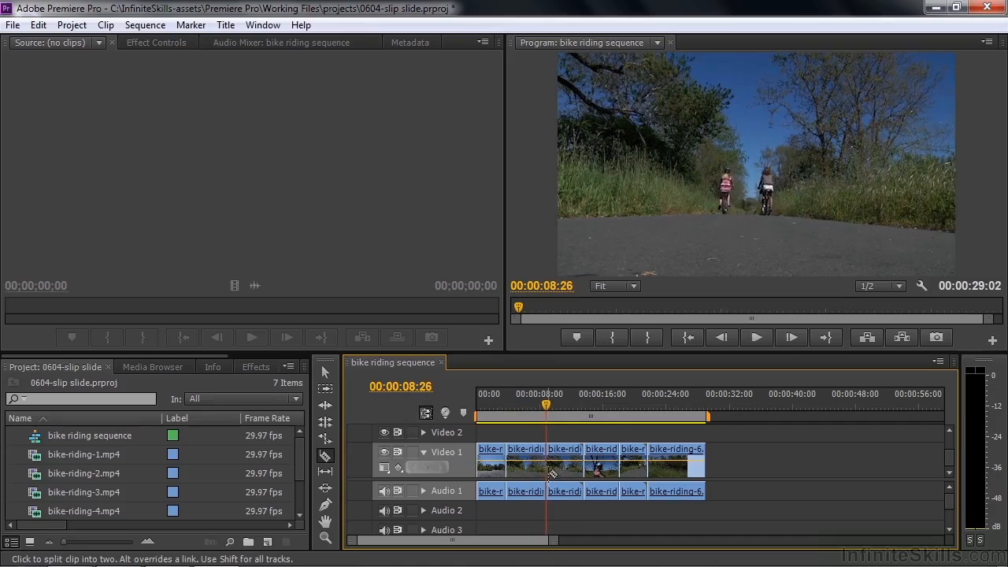
{"action": "right_click", "coordinate": [566, 452]}
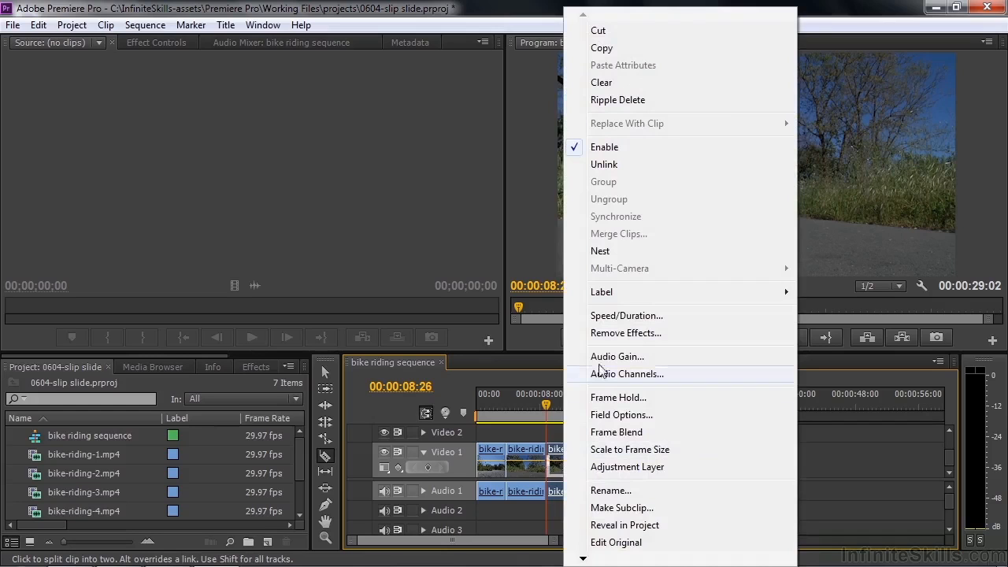
{"action": "left_click", "coordinate": [618, 100]}
{"action": "left_click_drag", "start_coordinate": [553, 402], "coordinate": [540, 411]}
{"action": "key", "text": "space"}
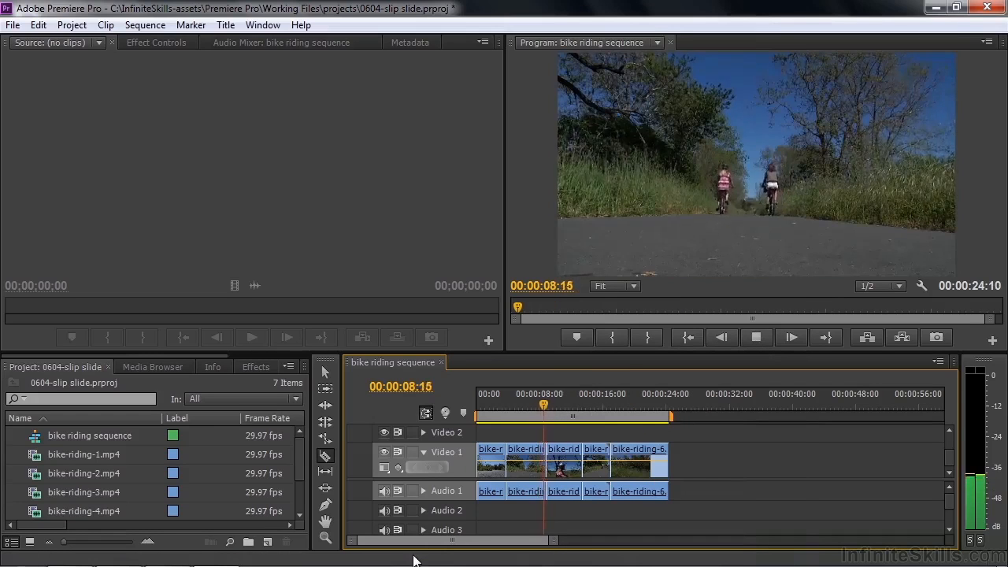
{"action": "key", "text": "space"}
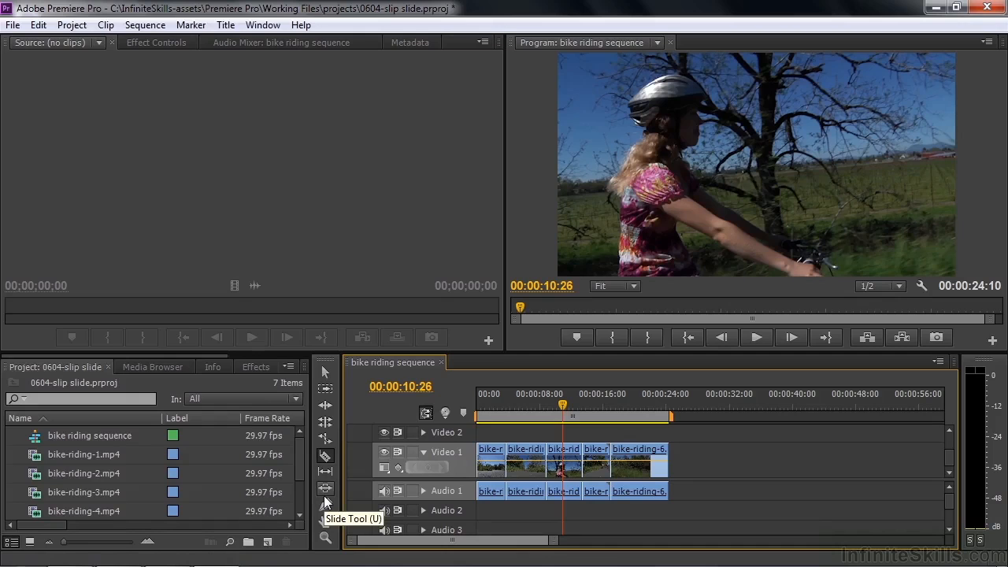
Step: Slip the third Video 1 clip by -00:00:02:02 so it starts at source 00:00:42:18
{"action": "left_click", "coordinate": [326, 473]}
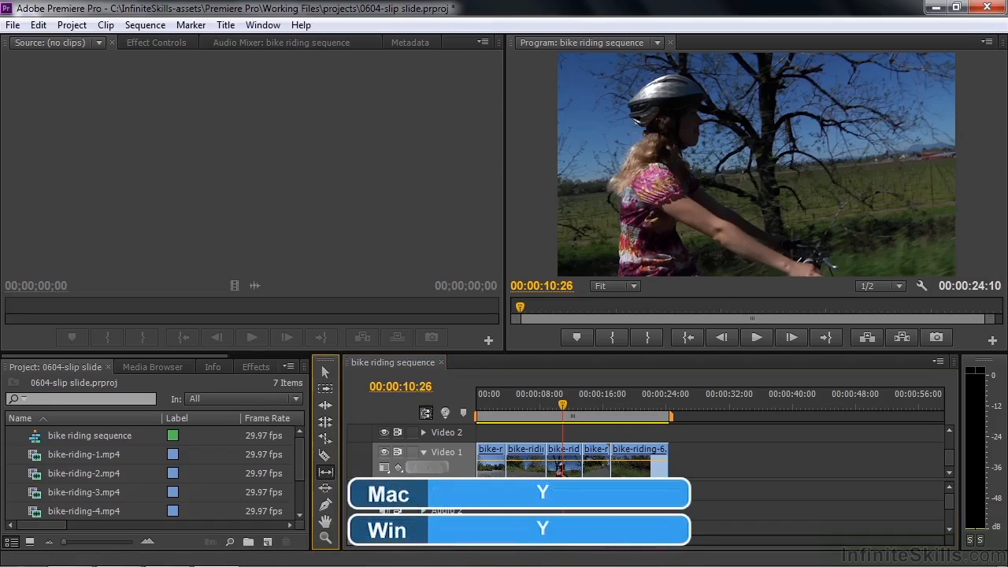
{"action": "left_click", "coordinate": [562, 470]}
{"action": "mouse_move", "coordinate": [557, 467]}
{"action": "left_mouse_down"}
{"action": "mouse_move", "coordinate": [588, 470]}
{"action": "mouse_move", "coordinate": [536, 466]}
{"action": "mouse_move", "coordinate": [588, 470]}
{"action": "mouse_move", "coordinate": [527, 465]}
{"action": "mouse_move", "coordinate": [569, 470]}
{"action": "mouse_move", "coordinate": [561, 468]}
{"action": "left_mouse_up"}
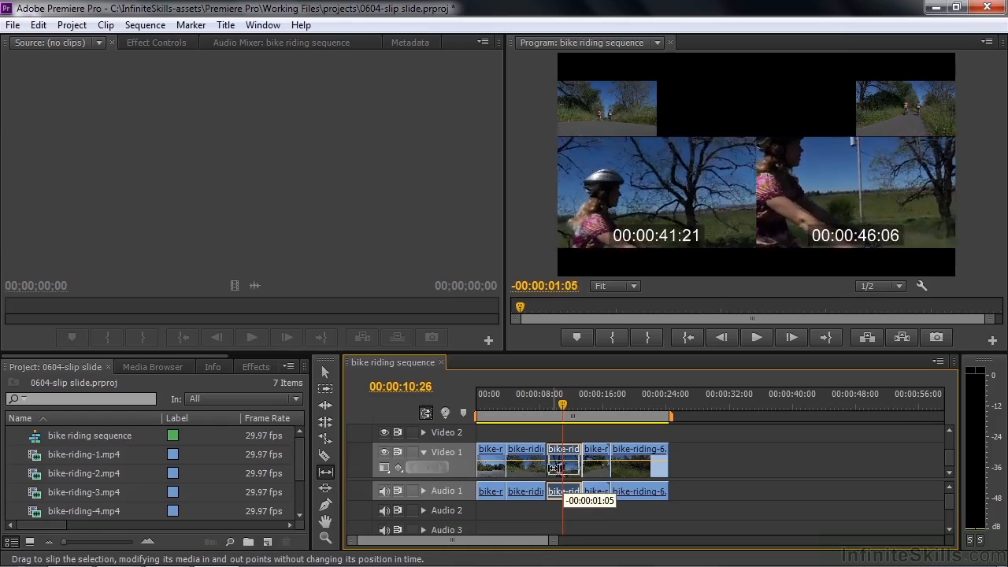
{"action": "left_click_drag", "start_coordinate": [553, 468], "coordinate": [564, 473]}
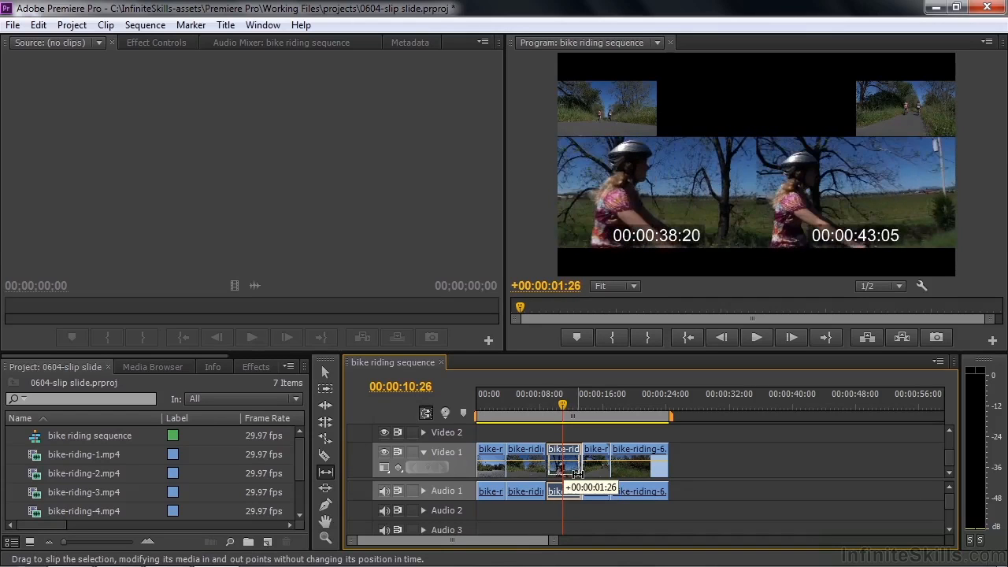
{"action": "left_click_drag", "start_coordinate": [578, 475], "coordinate": [552, 467]}
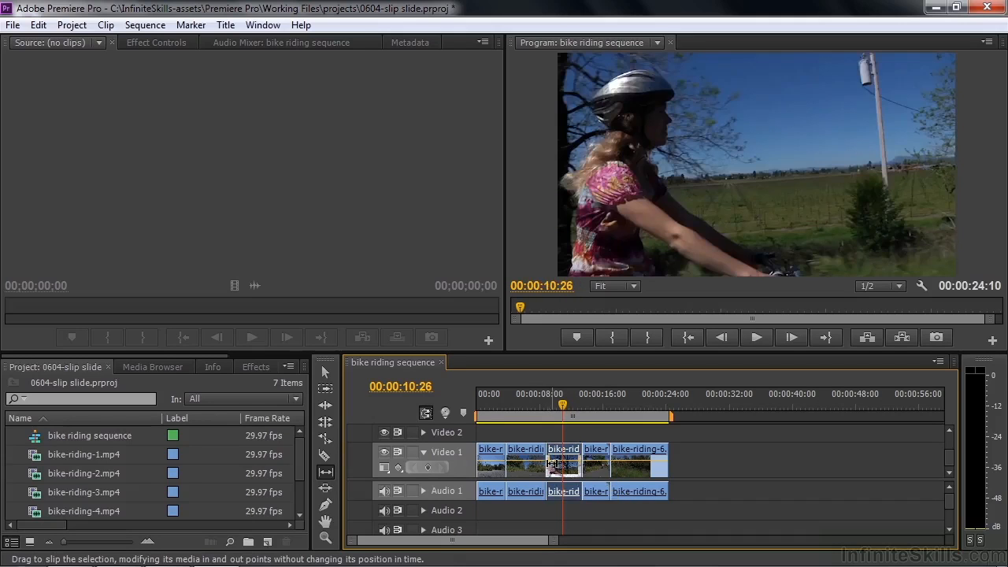
{"action": "left_click_drag", "start_coordinate": [561, 415], "coordinate": [535, 415]}
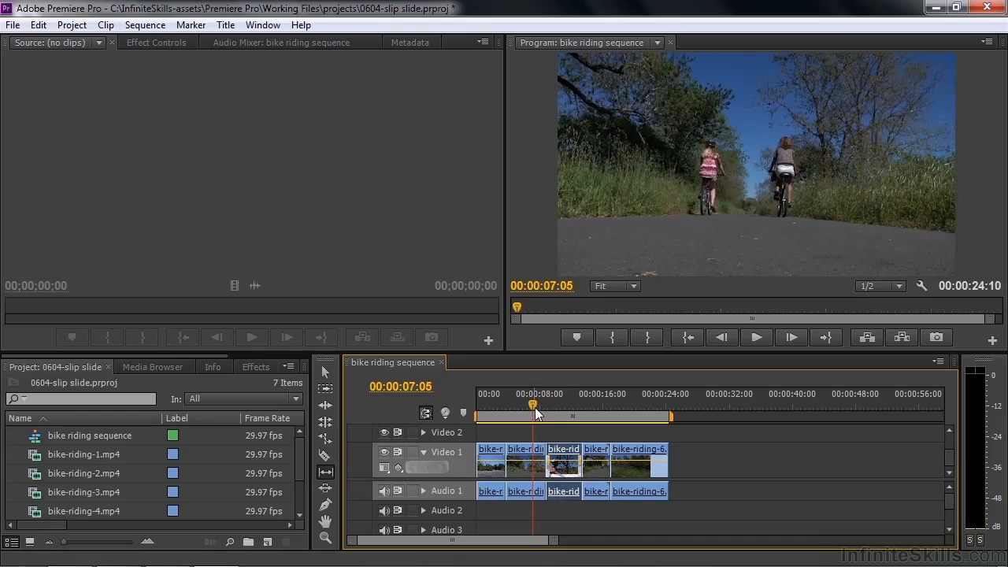
Step: Play back the slipped clip, move the playhead into the fourth clip, and choose the Slide tool
{"action": "key", "text": "space"}
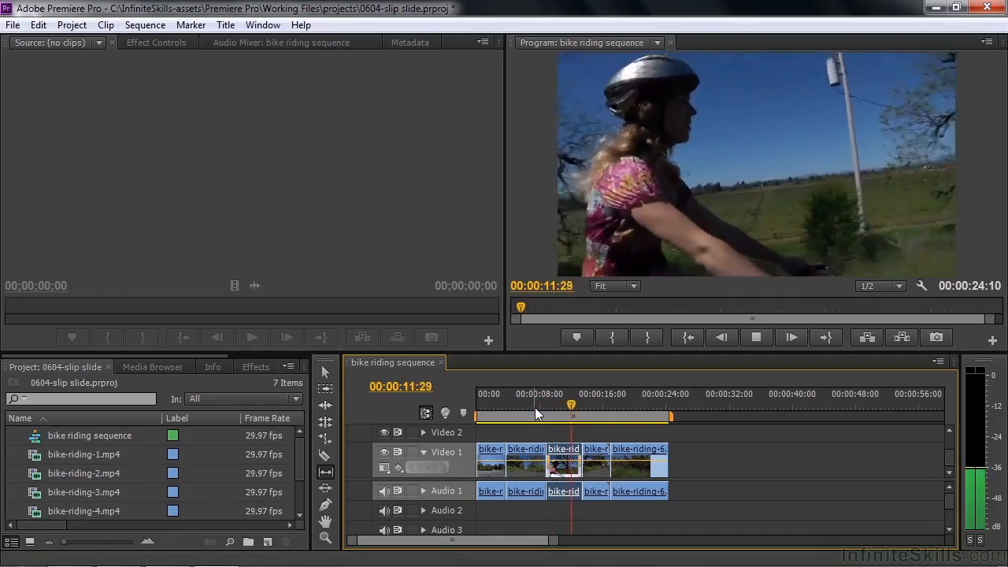
{"action": "key", "text": "space"}
{"action": "left_click_drag", "start_coordinate": [577, 405], "coordinate": [594, 406]}
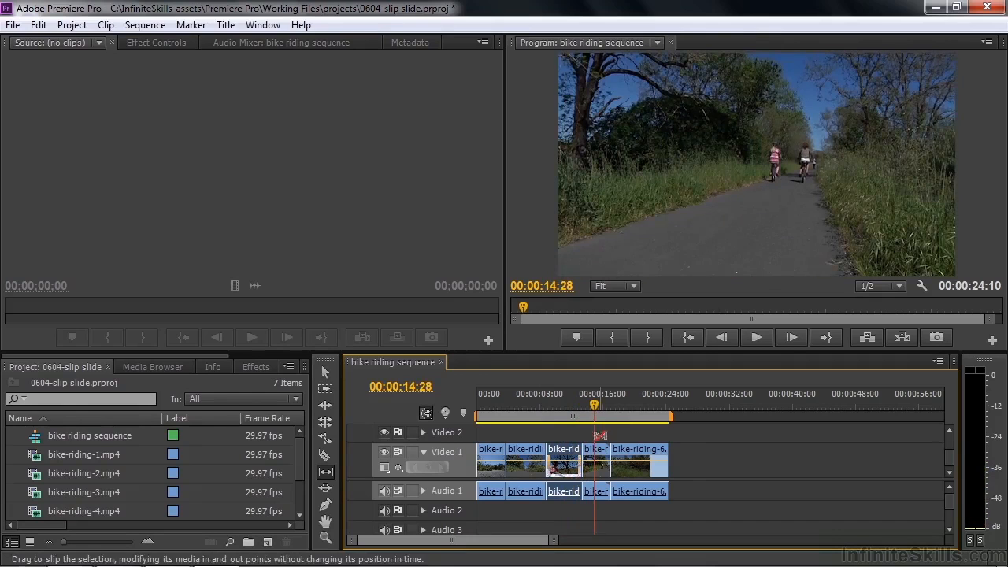
{"action": "left_click", "coordinate": [325, 488]}
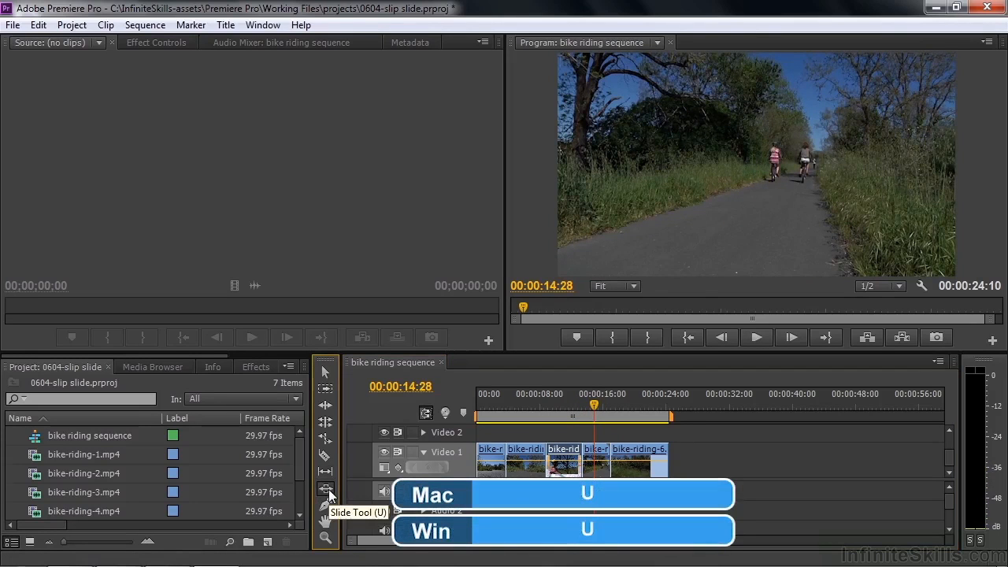
Step: Slide the fourth Video 1 clip slightly earlier; the sequence stays 00:00:24:10
{"action": "left_click", "coordinate": [596, 449]}
{"action": "left_click_drag", "start_coordinate": [592, 405], "coordinate": [593, 451]}
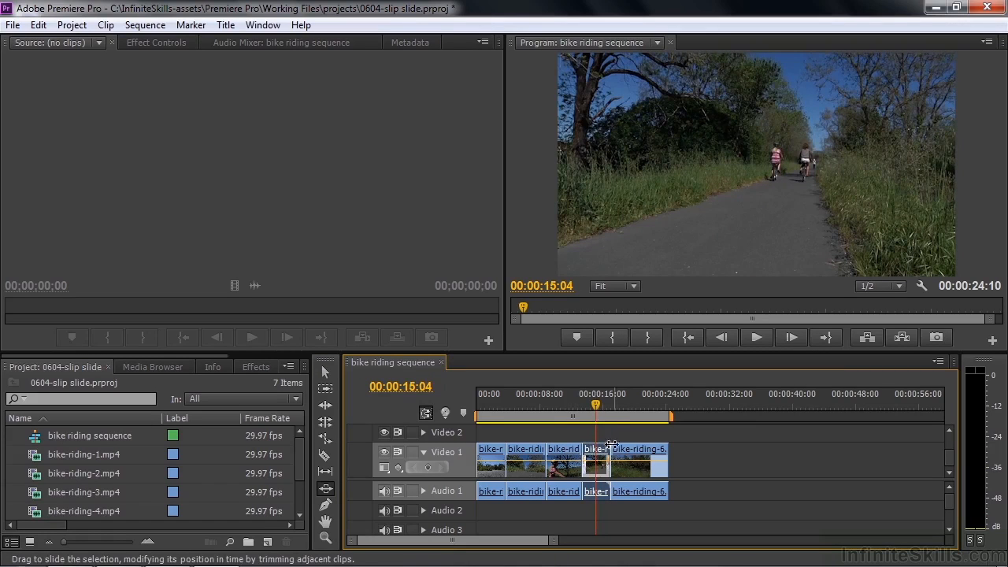
{"action": "mouse_move", "coordinate": [596, 450]}
{"action": "left_mouse_down"}
{"action": "mouse_move", "coordinate": [607, 455]}
{"action": "mouse_move", "coordinate": [597, 460]}
{"action": "left_mouse_up"}
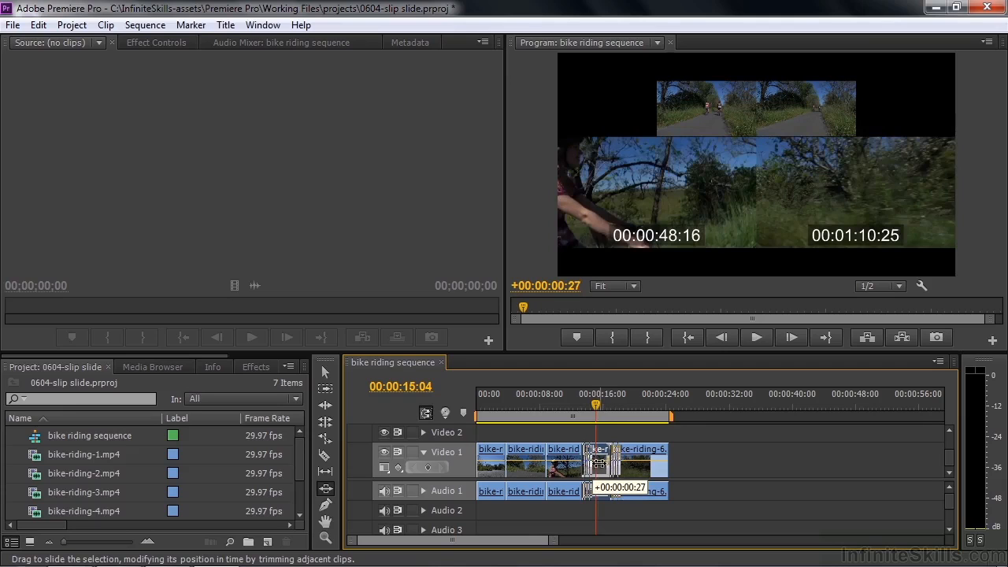
{"action": "left_click_drag", "start_coordinate": [597, 463], "coordinate": [588, 462]}
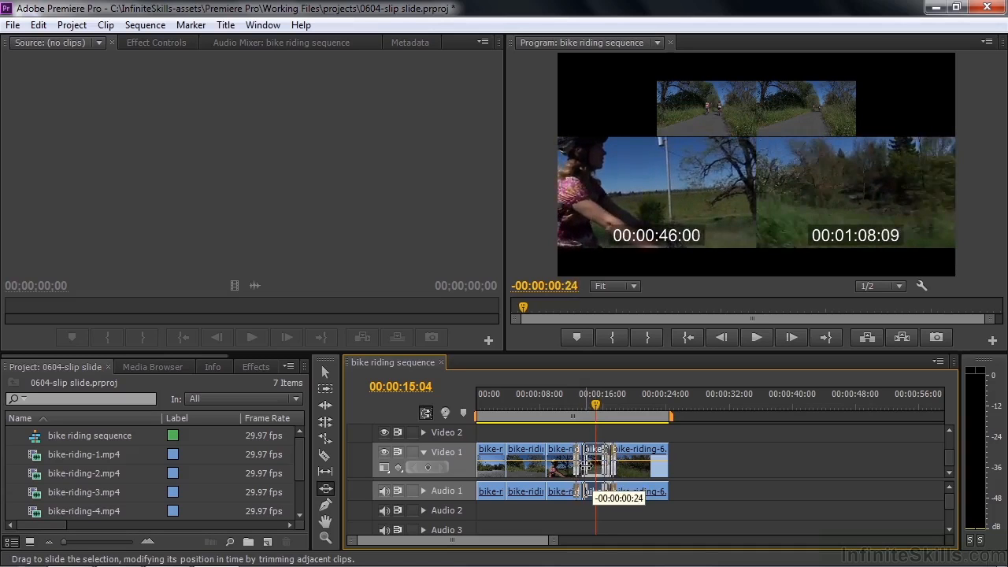
{"action": "mouse_move", "coordinate": [589, 464]}
{"action": "left_mouse_down"}
{"action": "mouse_move", "coordinate": [601, 468]}
{"action": "mouse_move", "coordinate": [584, 468]}
{"action": "mouse_move", "coordinate": [592, 469]}
{"action": "left_mouse_up"}
{"action": "left_click_drag", "start_coordinate": [588, 470], "coordinate": [592, 475]}
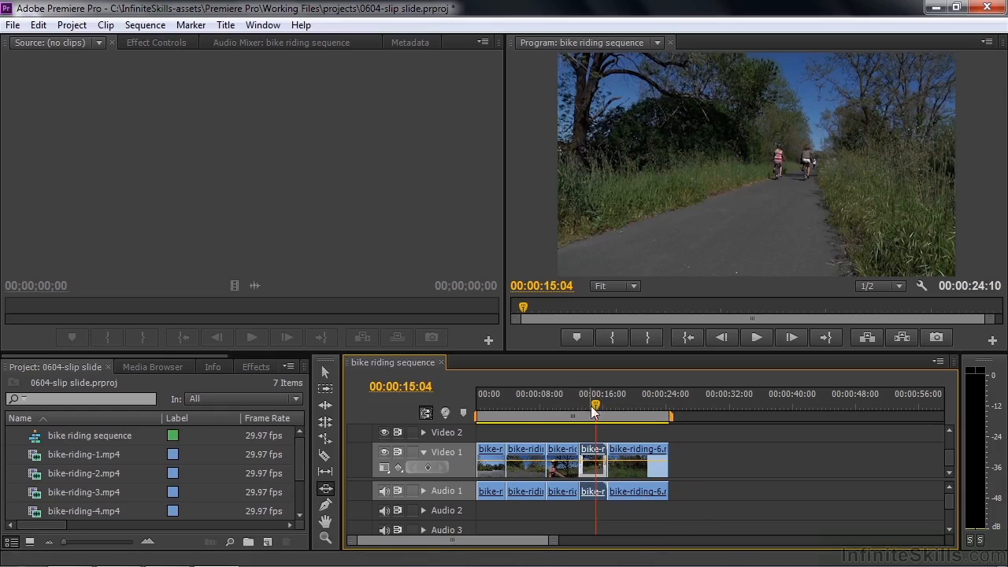
{"action": "left_click", "coordinate": [522, 413]}
{"action": "left_click_drag", "start_coordinate": [526, 415], "coordinate": [575, 414]}
{"action": "key", "text": "space"}
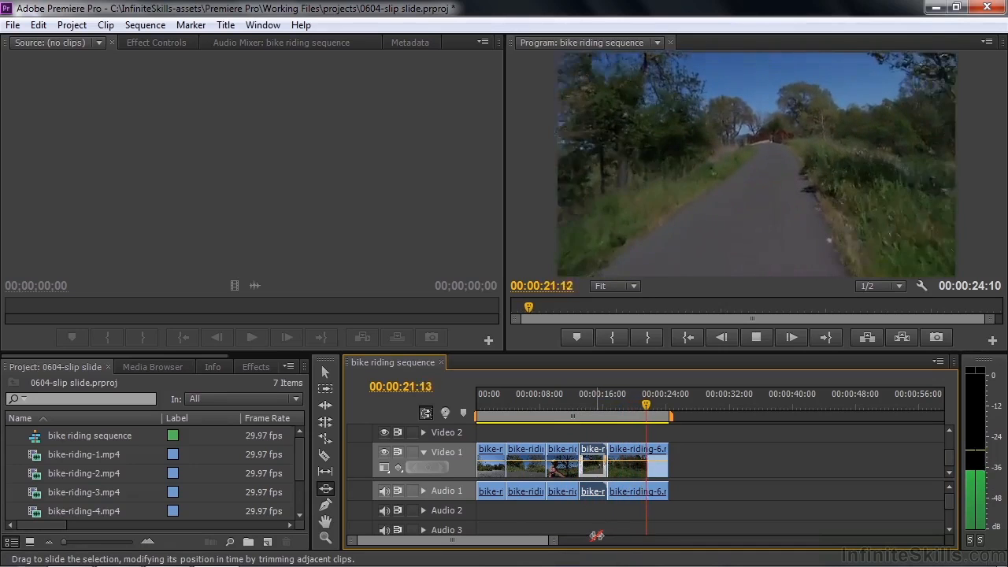
{"action": "key", "text": "space"}
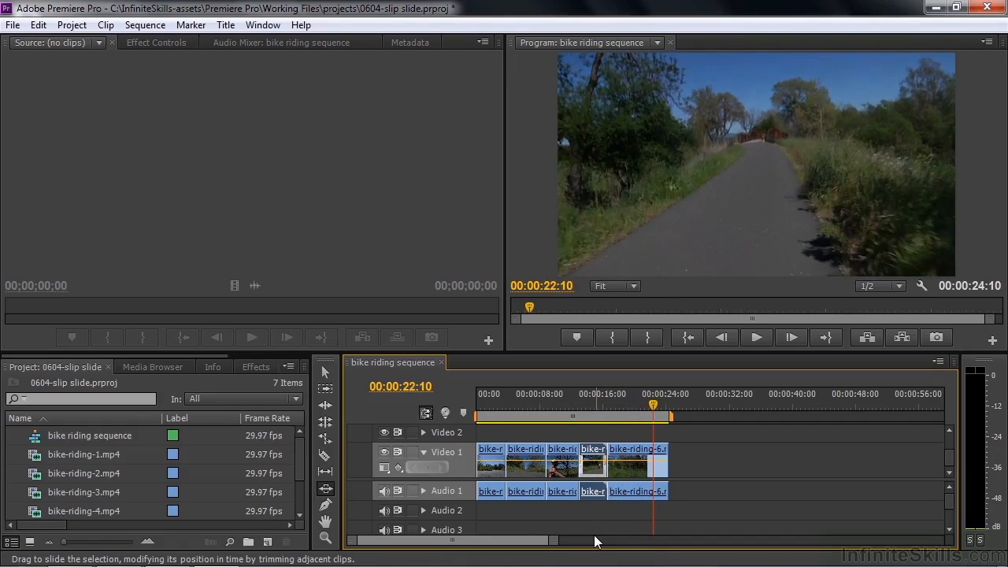